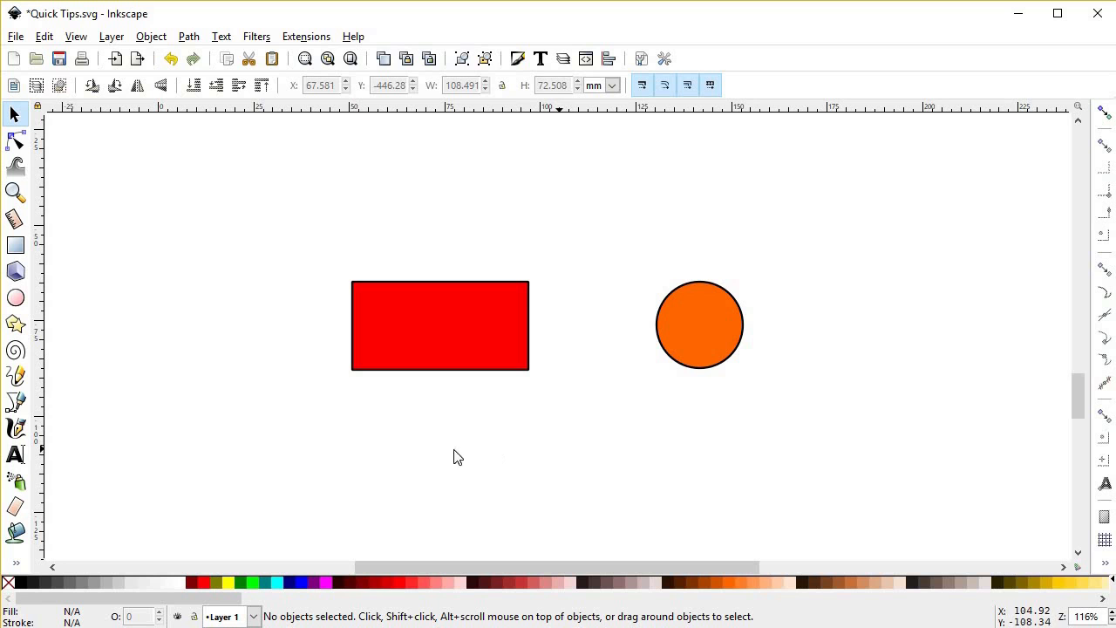
Step: Open the Keyboard Shortcuts page within the Interface preferences
left_click(51, 41)
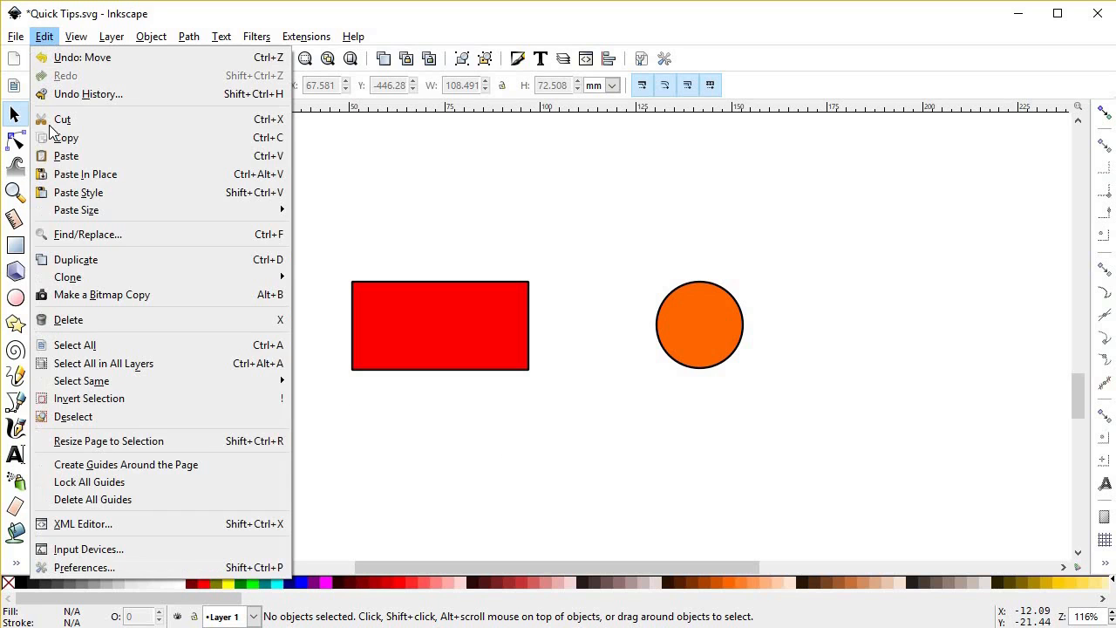
left_click(82, 567)
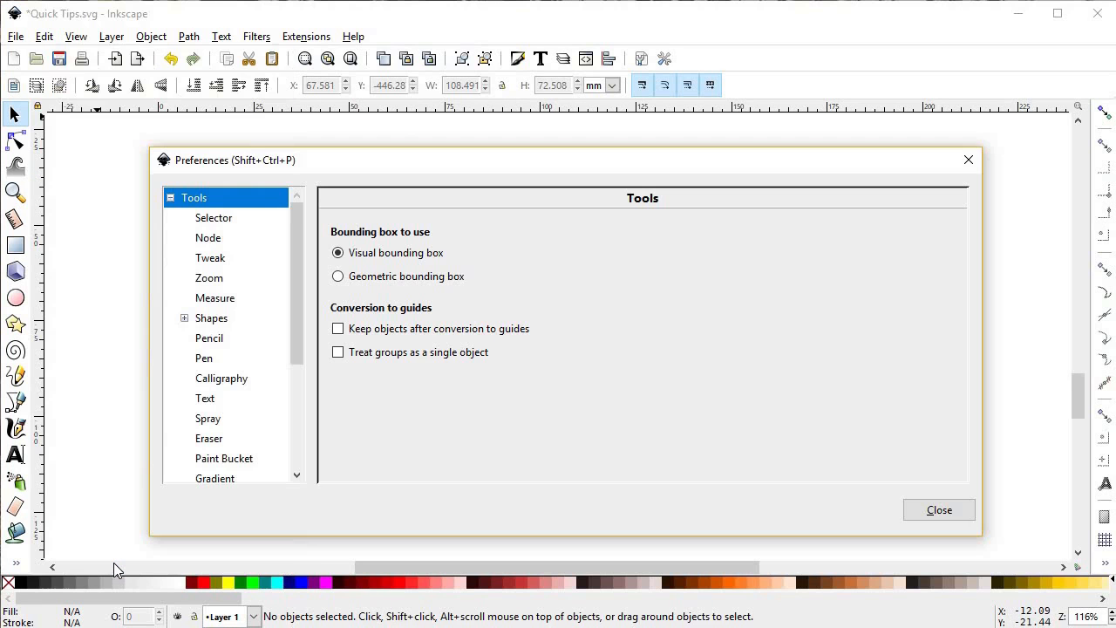
left_click(170, 198)
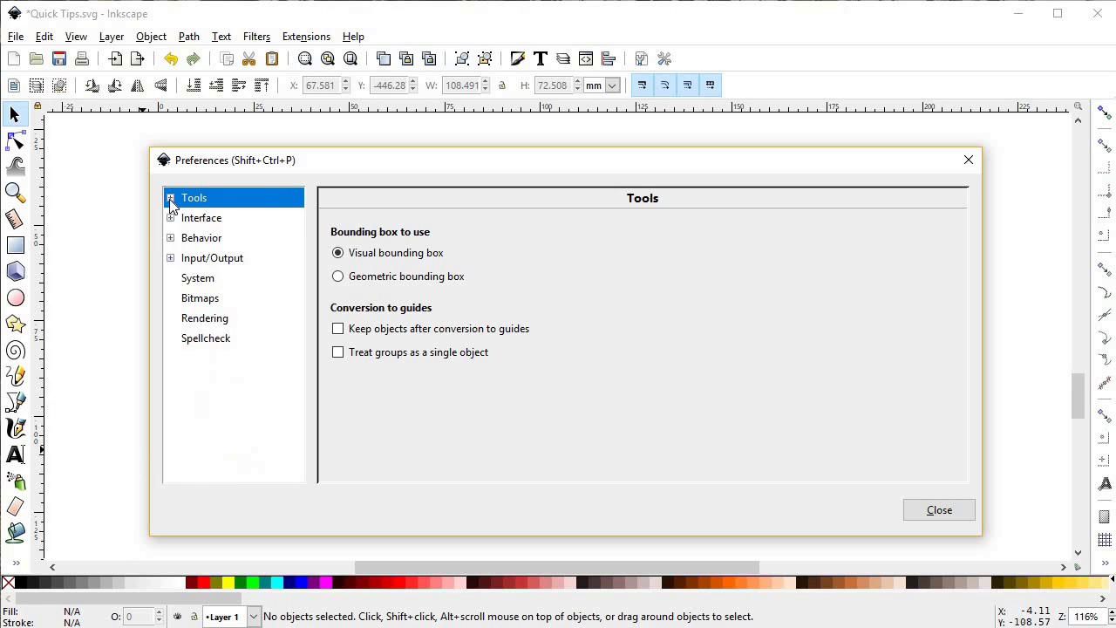
left_click(202, 221)
left_click(171, 218)
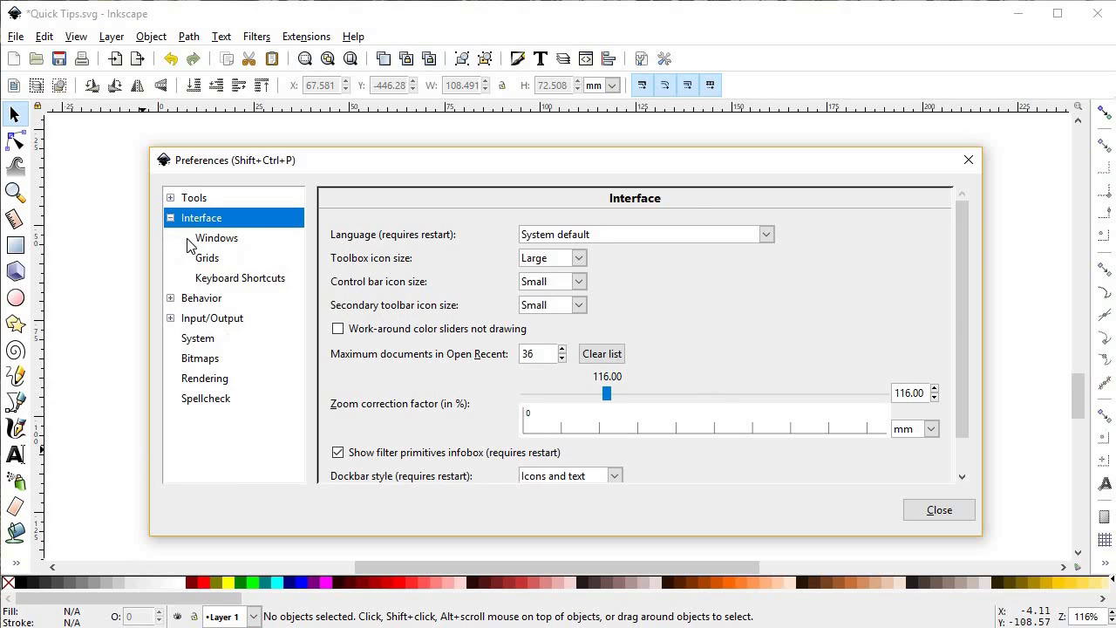
left_click(234, 280)
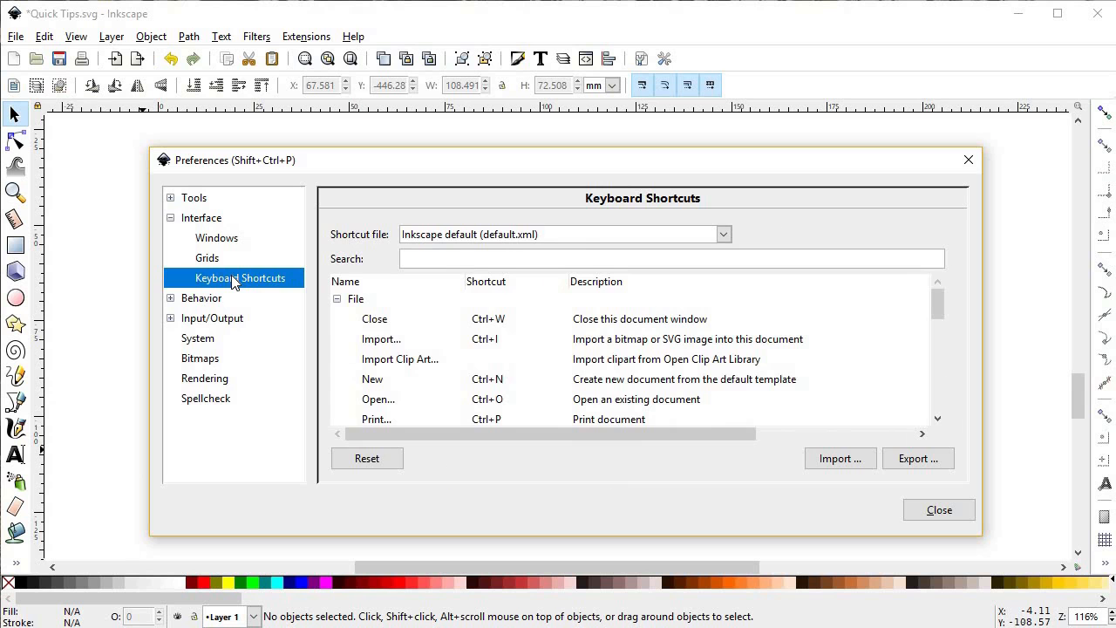
Step: Browse the shortcut list by category, looking through the commands for aligning objects
left_click(337, 298)
scroll(338, 399, "down", 1)
left_click(337, 394)
scroll(473, 368, "down", 5)
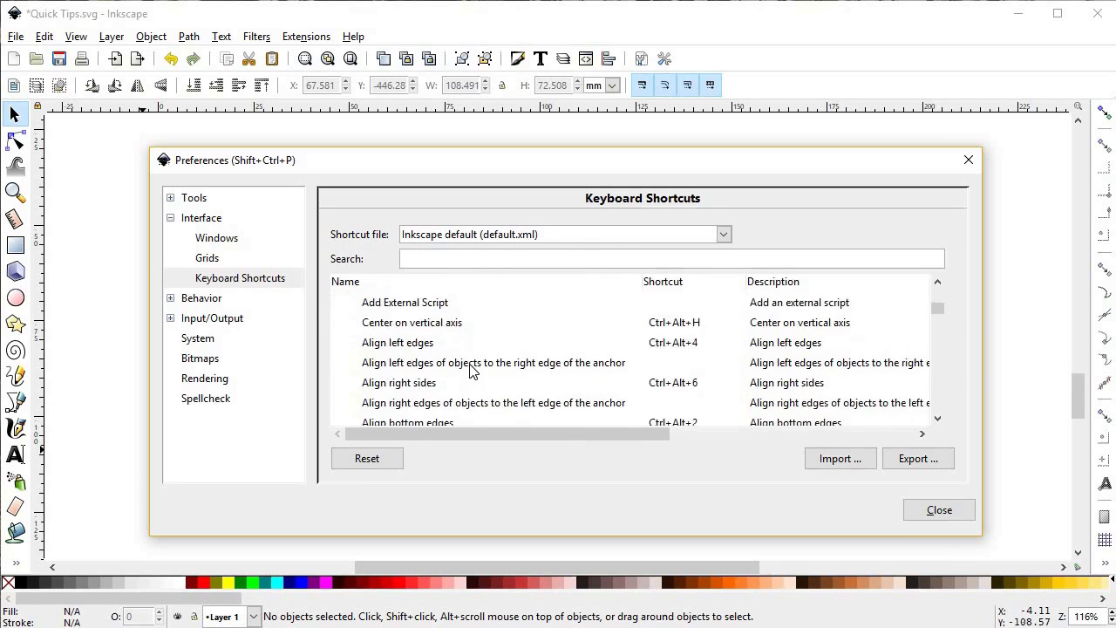
Step: Search the keyboard shortcuts for "pen" and select the Pen tool's entry
left_click(495, 259)
type("pen")
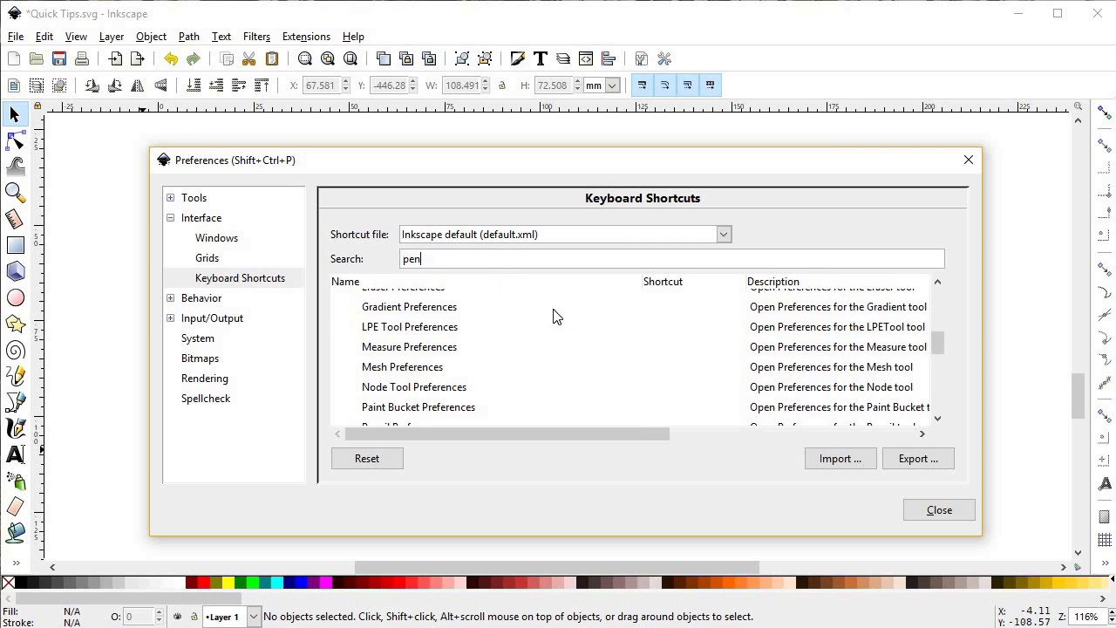
scroll(535, 366, "down", 6)
left_click(614, 364)
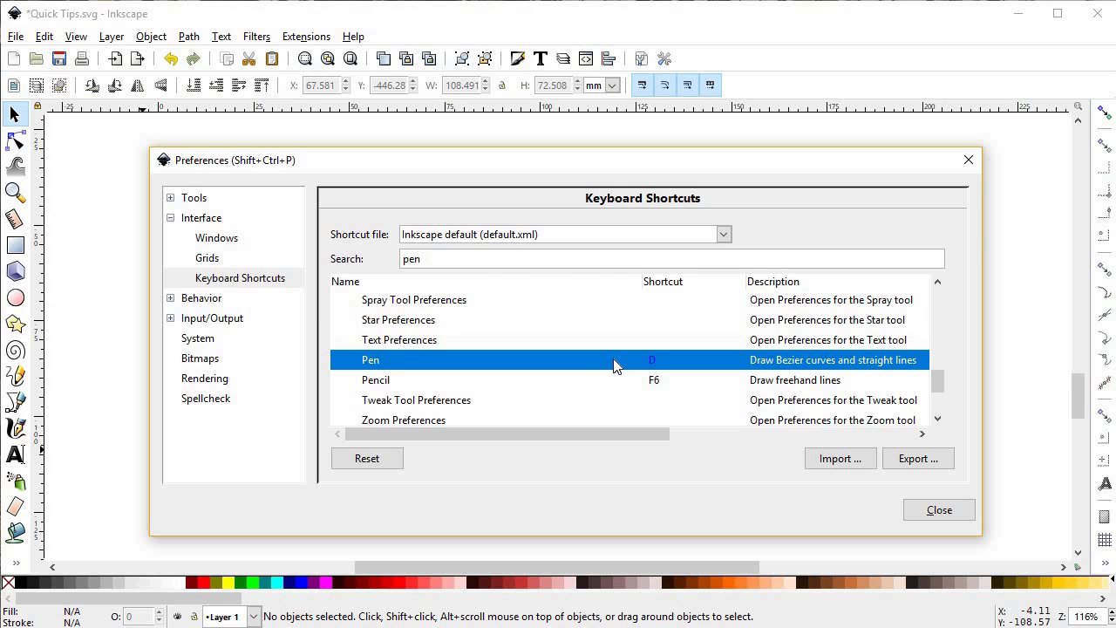
Step: Search the keyboard shortcuts for "selec" to look up the Select tool's shortcut
left_click(540, 262)
type("sele")
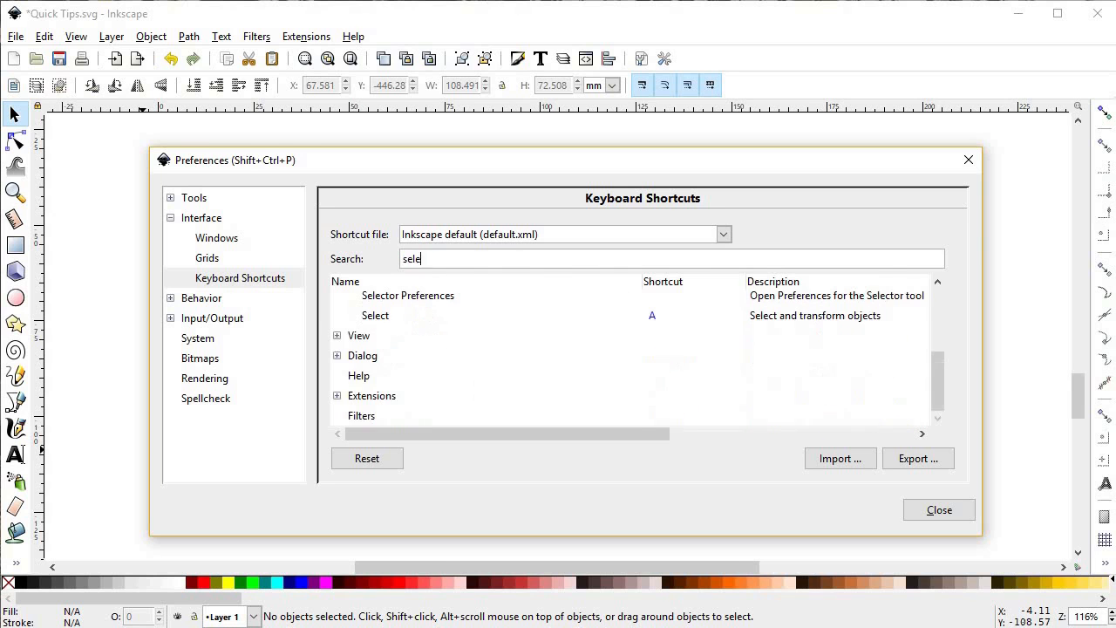
type("c")
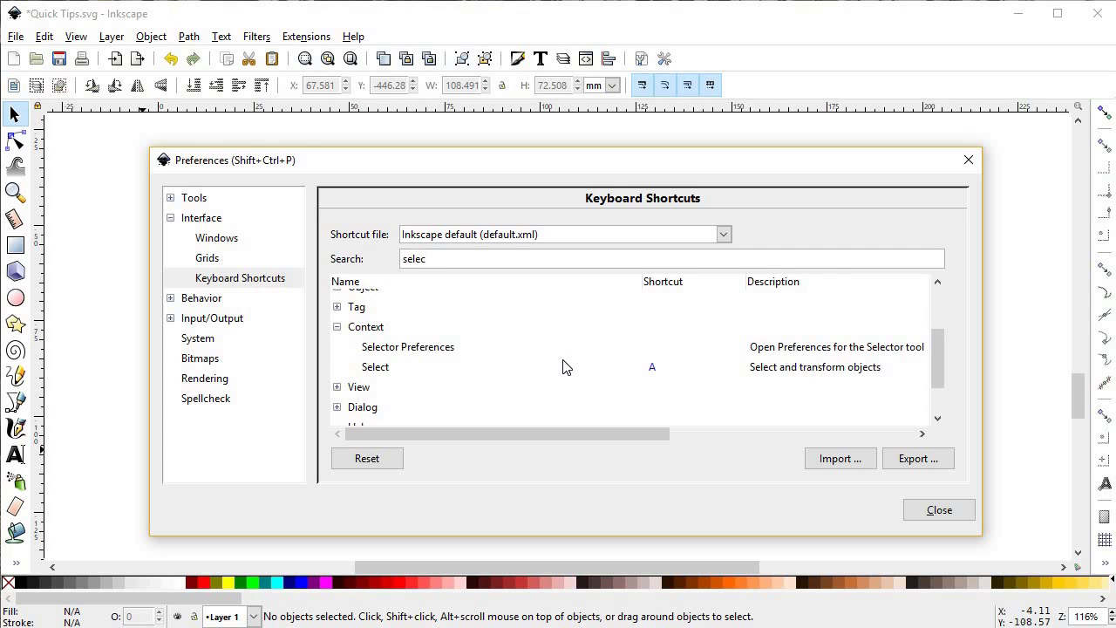
Step: Look up the Pen tool's shortcut again with "pen" and search the list for "dro"
left_click(489, 261)
type("pen")
scroll(555, 352, "down", 7)
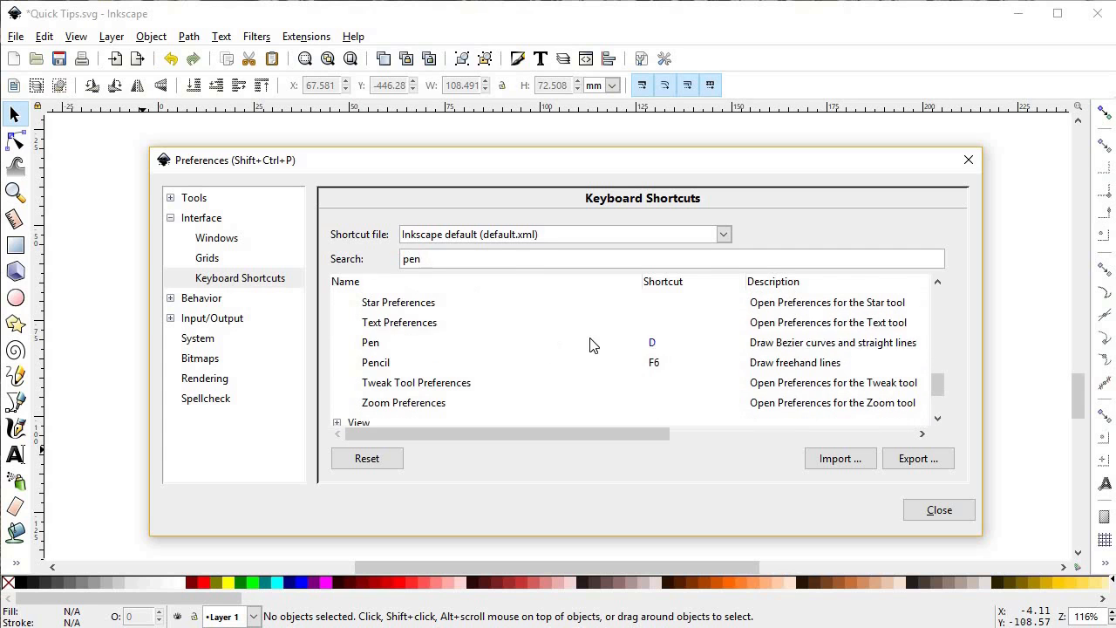
left_click(589, 342)
left_click(529, 253)
type("dro")
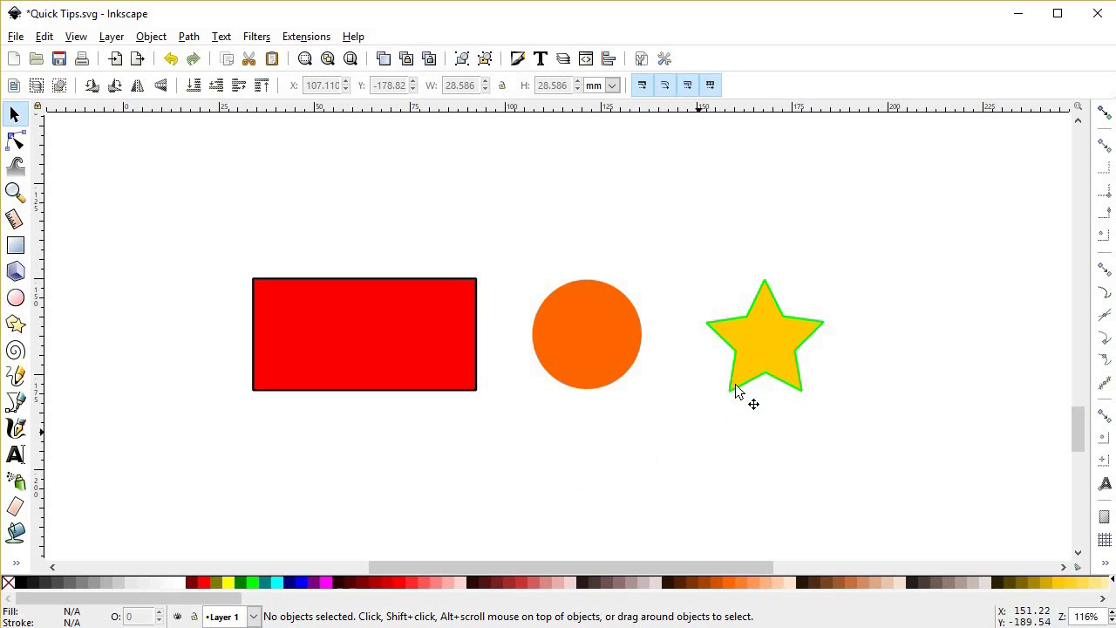
Step: Copy the yellow star and paste its fill and stroke style onto the red rectangle
left_click(762, 348)
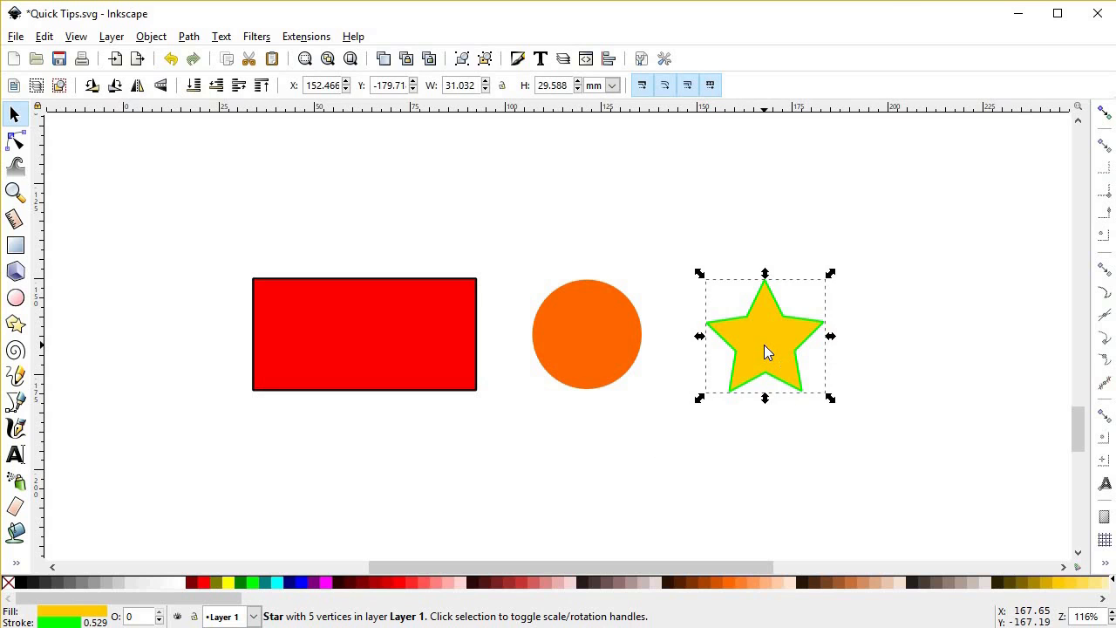
right_click(764, 345)
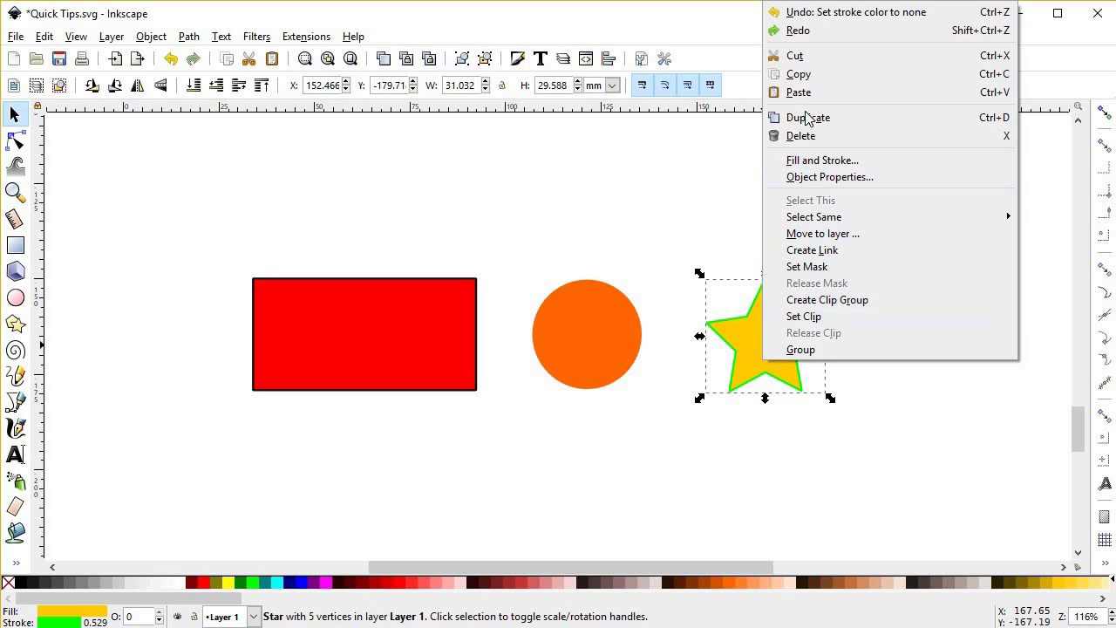
left_click(800, 74)
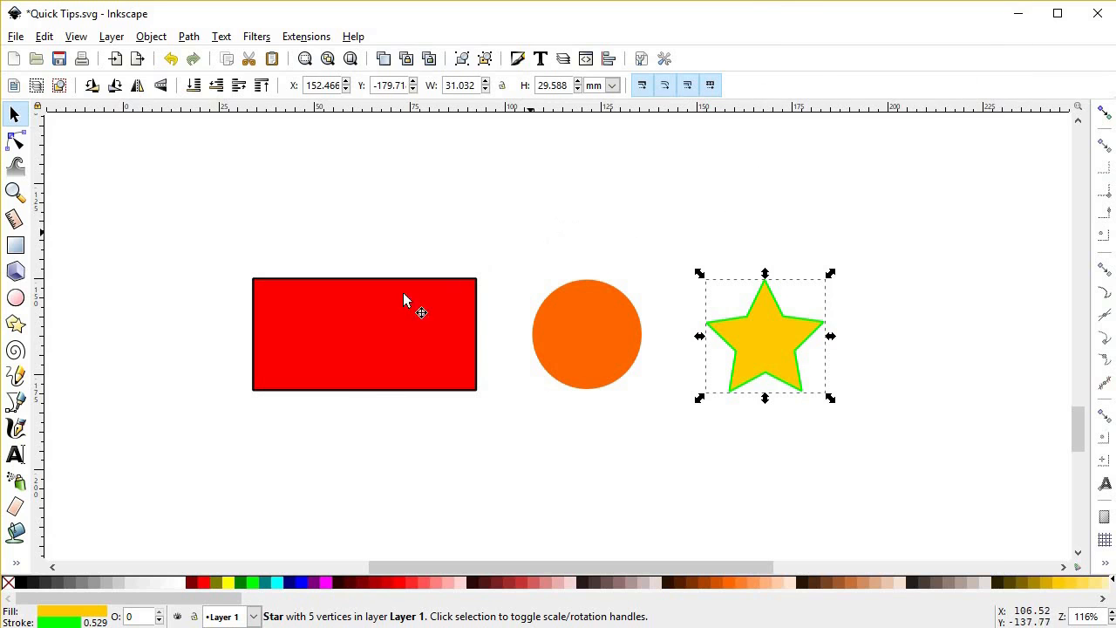
left_click(377, 309)
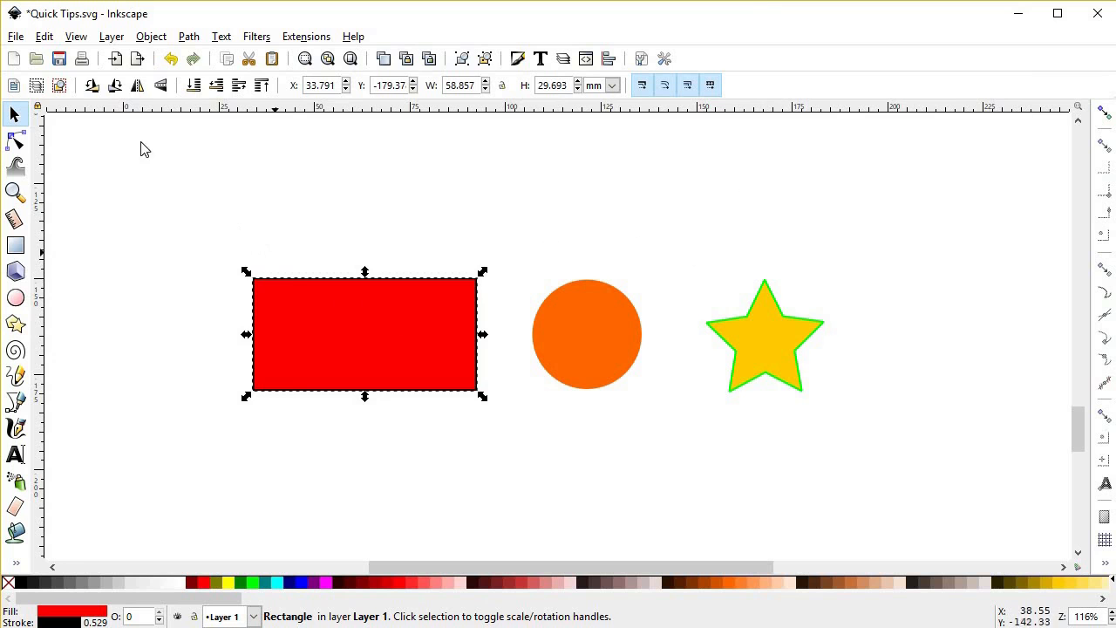
left_click(48, 39)
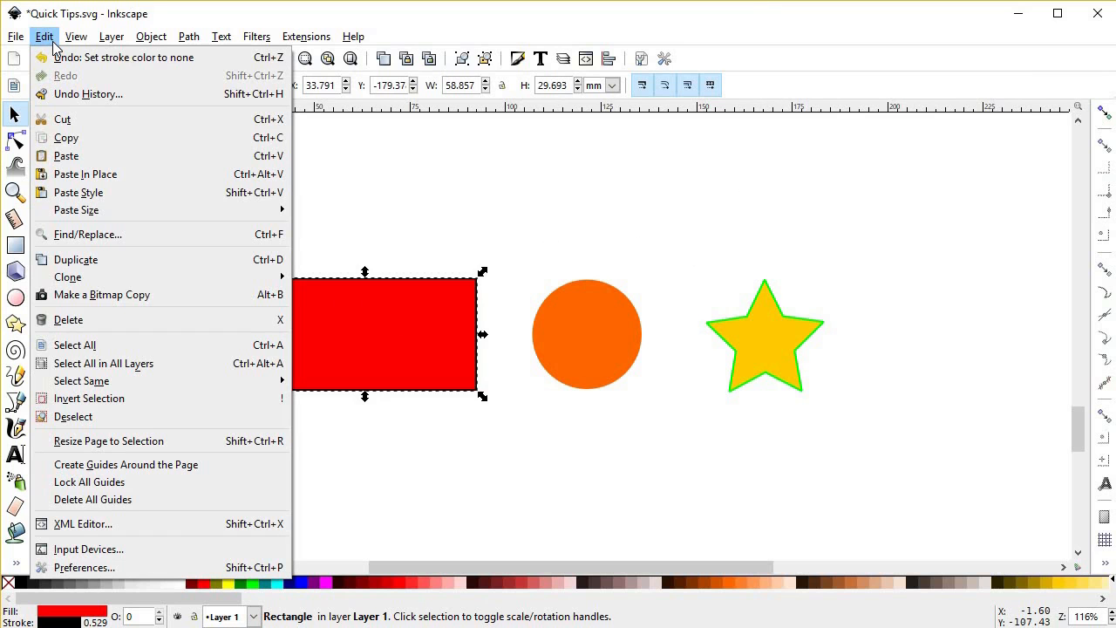
left_click(75, 193)
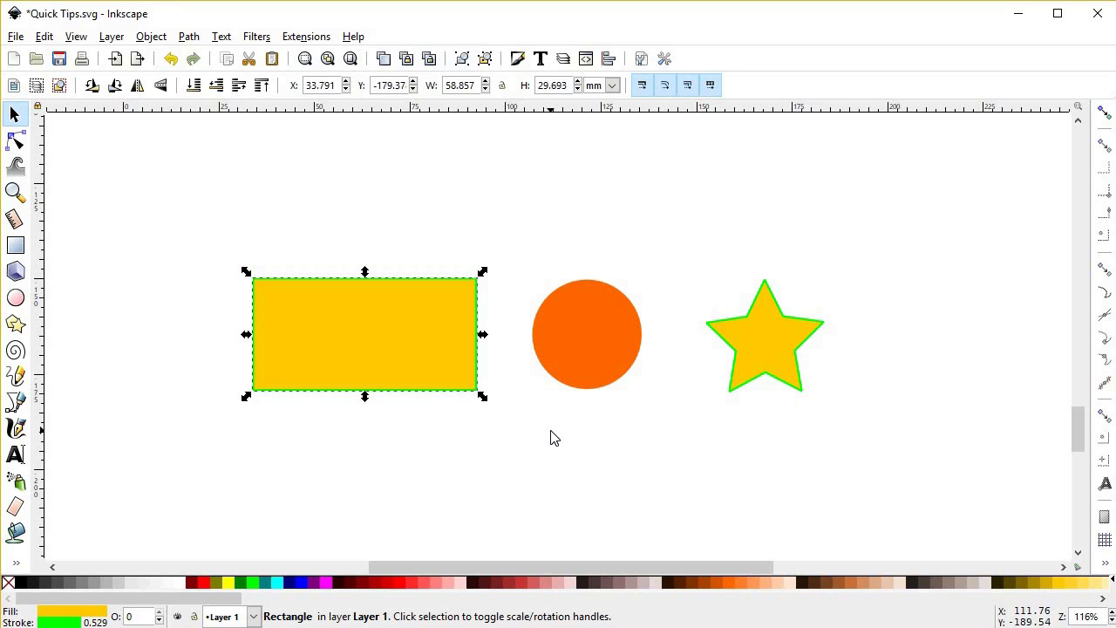
Step: Paste the copied star's style onto the orange circle
key("ctrl+shift+v")
left_click(597, 340)
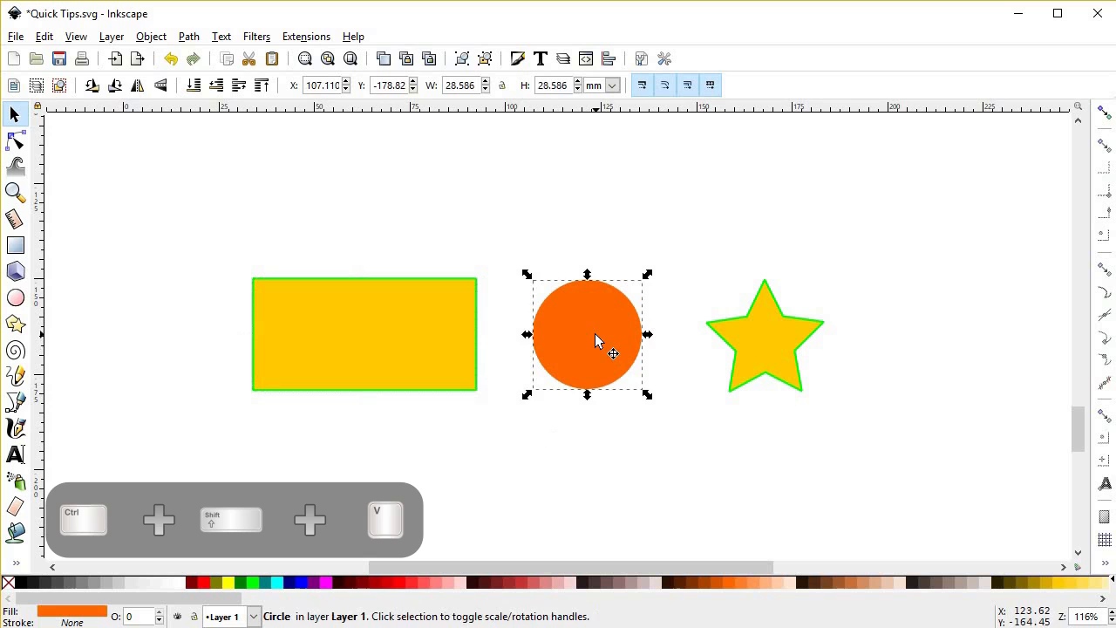
key("ctrl+shift+v")
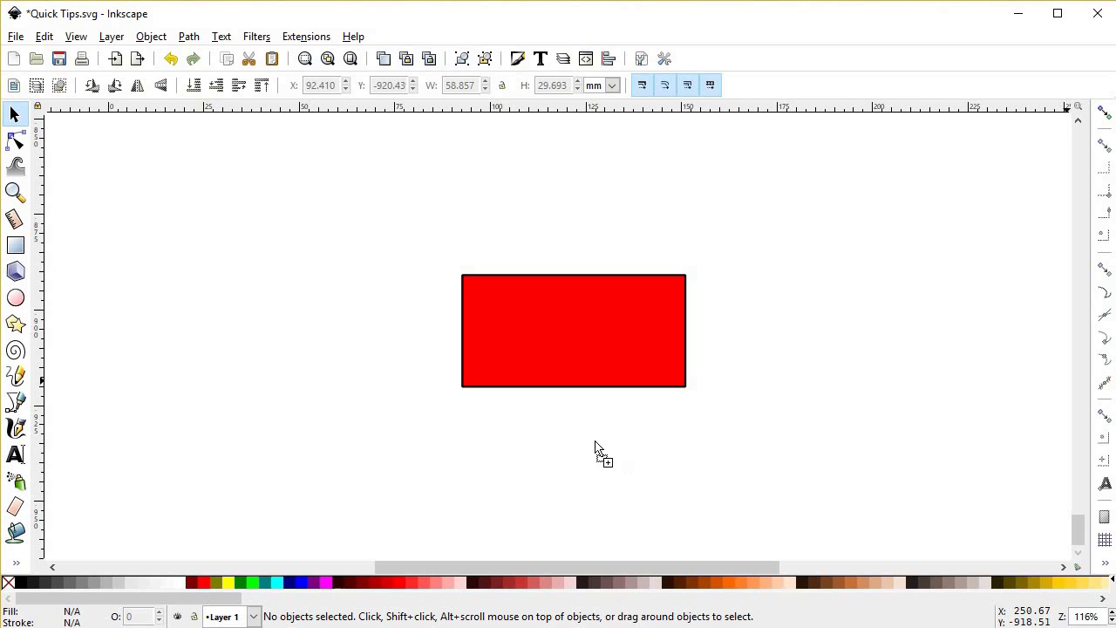
Step: Paste the brown paper texture image, scaled down to about 101 × 67 mm and placed just below the red rectangle
key("ctrl+v")
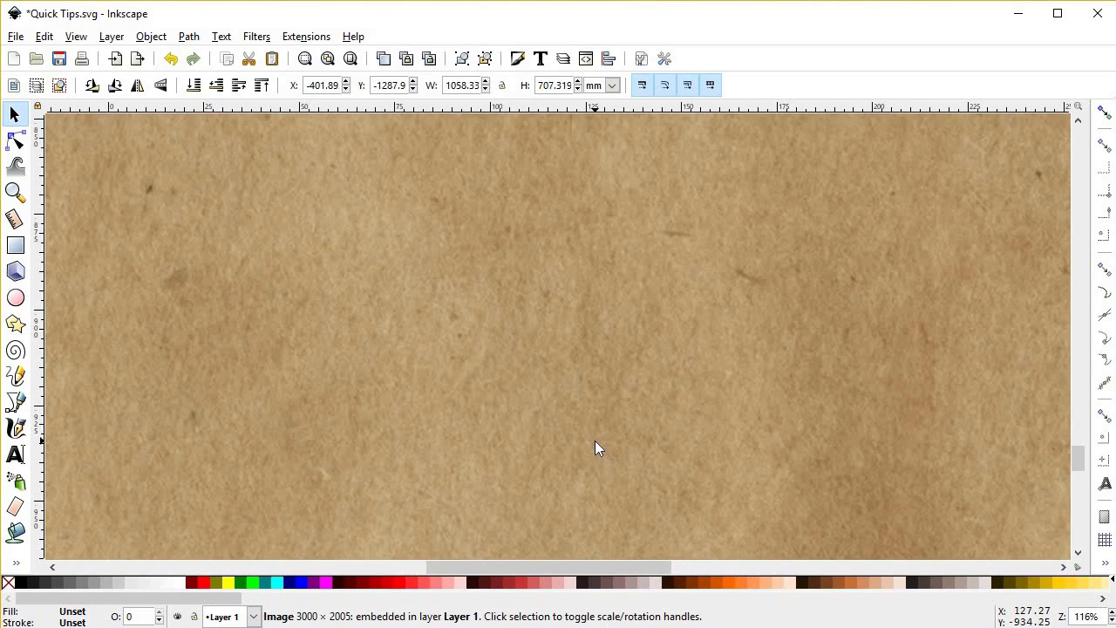
scroll(594, 441, "down", 7)
left_click_drag(608, 397, 537, 270)
left_click(536, 269)
left_click_drag(344, 187, 483, 299)
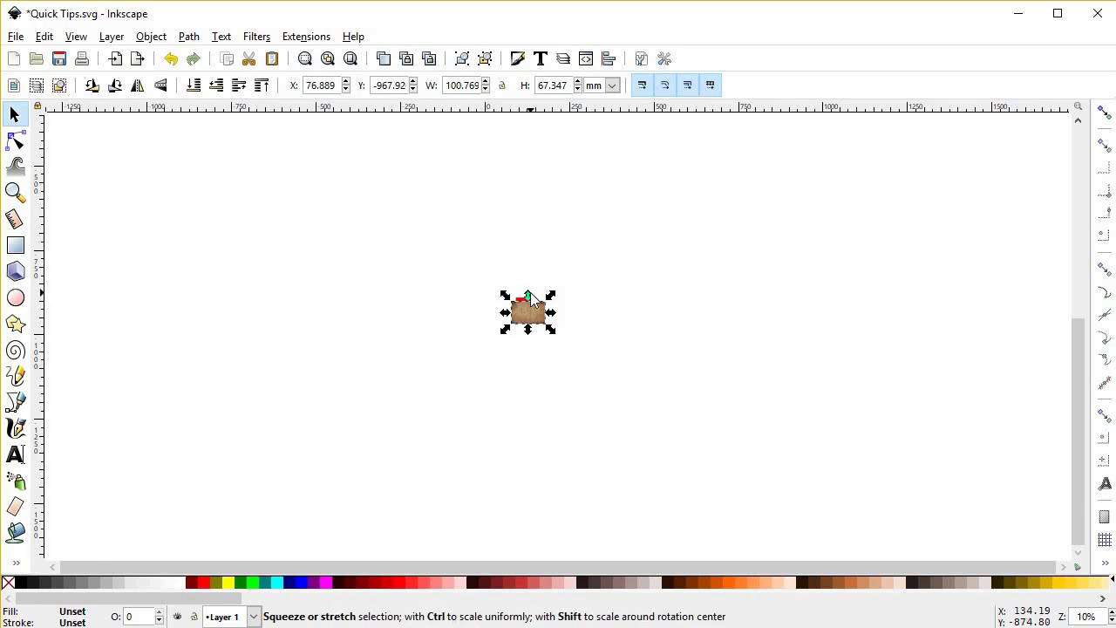
scroll(525, 386, "up", 6)
left_click_drag(568, 388, 510, 448)
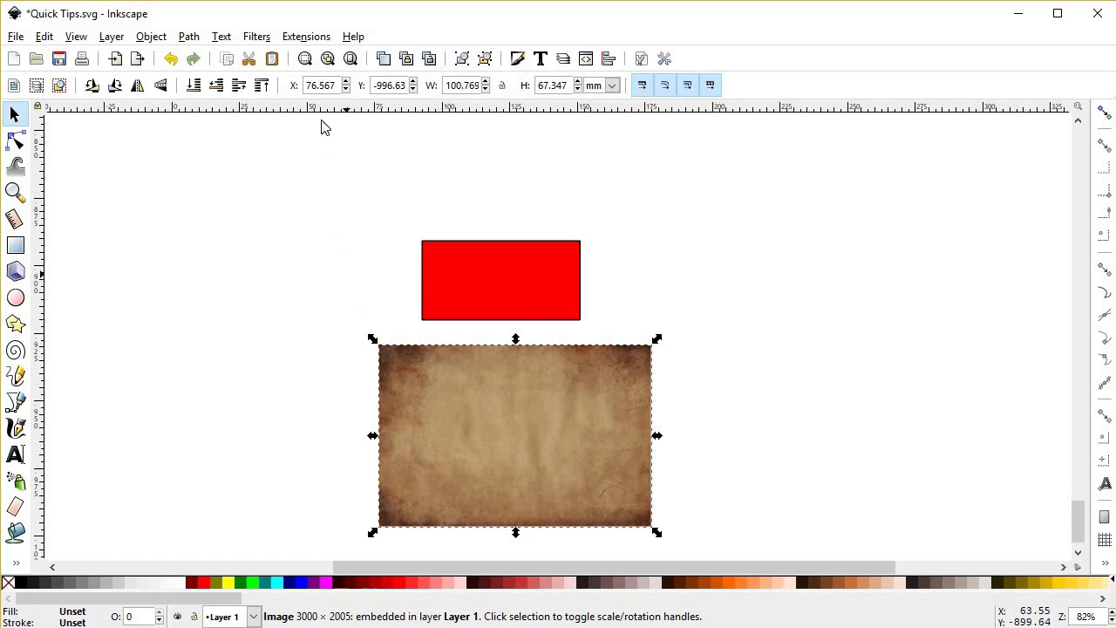
Step: Desaturate the texture image with the raster HSB Adjust extension, using hue 0, saturation -100 and brightness 0
left_click(320, 39)
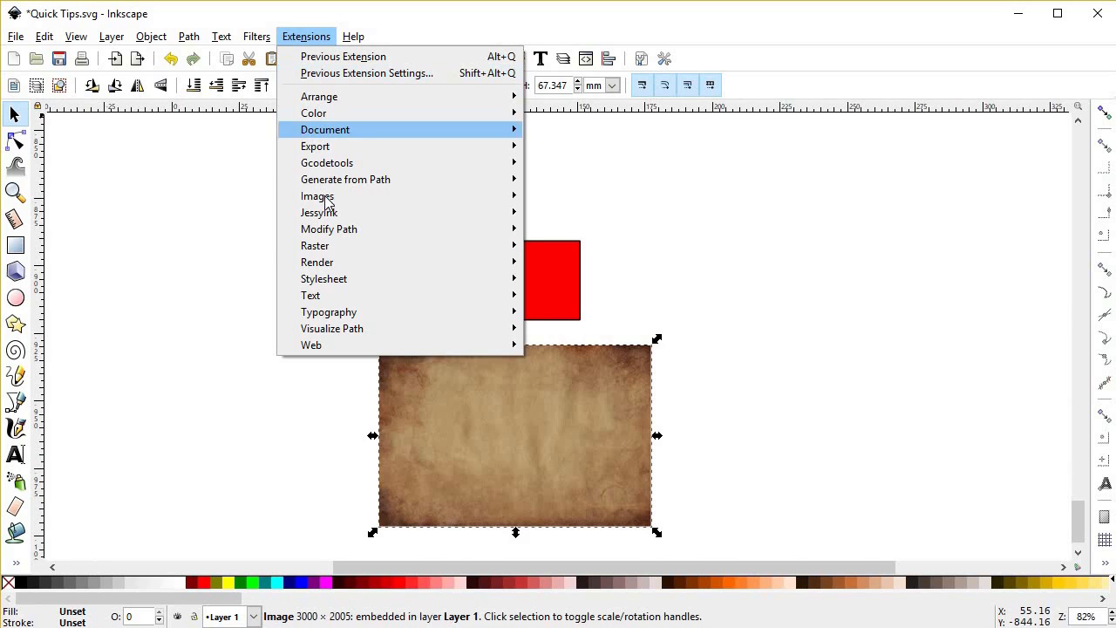
mouse_move(338, 247)
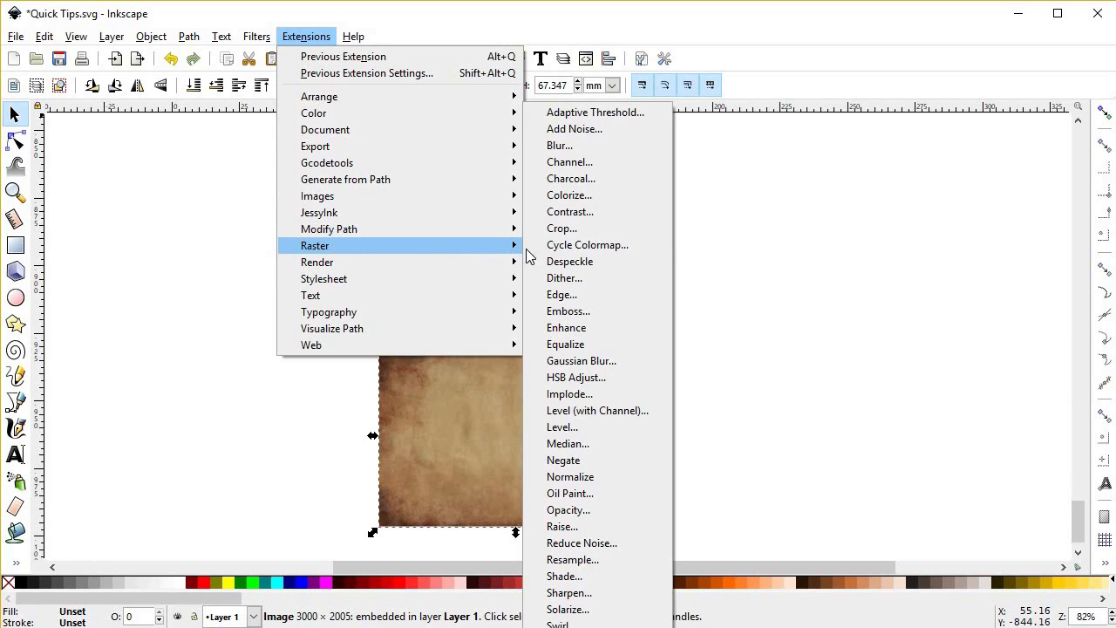
left_click(583, 377)
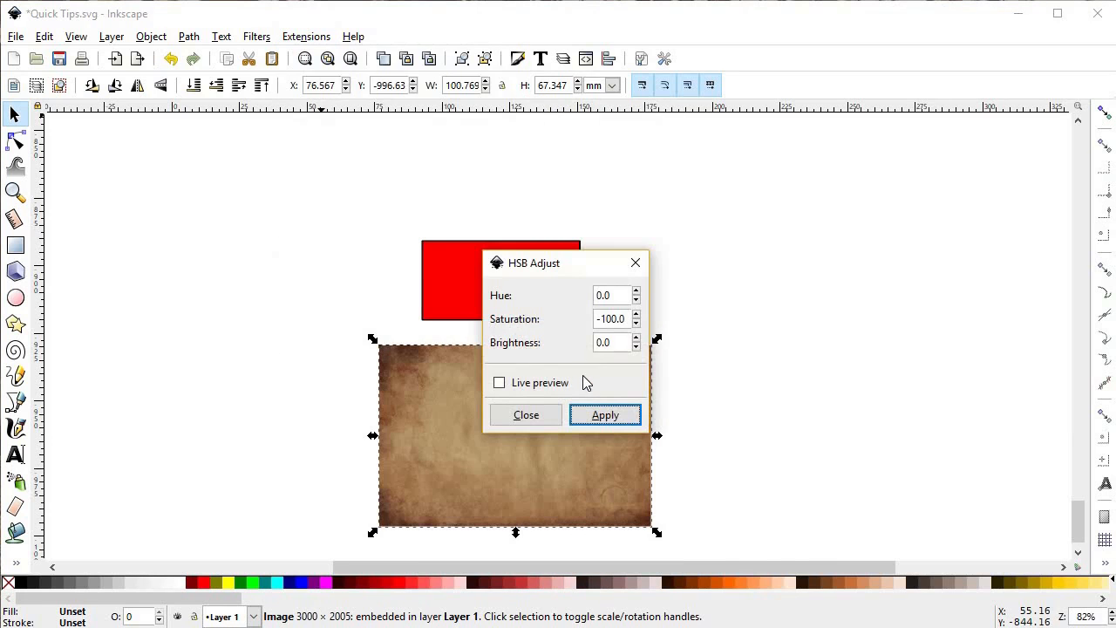
left_click_drag(622, 263, 816, 229)
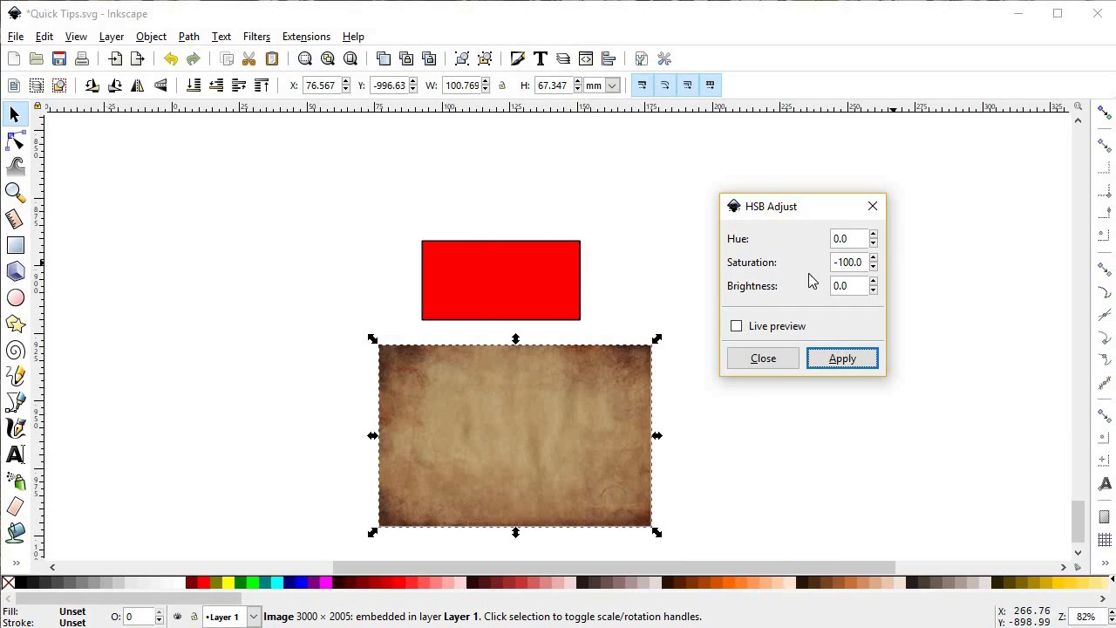
left_click(835, 359)
left_click(791, 370)
Step: Resize the grey texture image to about 59 × 69 mm and position it over the red rectangle
left_click_drag(657, 439, 623, 446)
left_click_drag(546, 458, 537, 328)
mouse_move(506, 213)
left_mouse_down()
mouse_move(508, 224)
mouse_move(518, 186)
mouse_move(519, 206)
left_mouse_up()
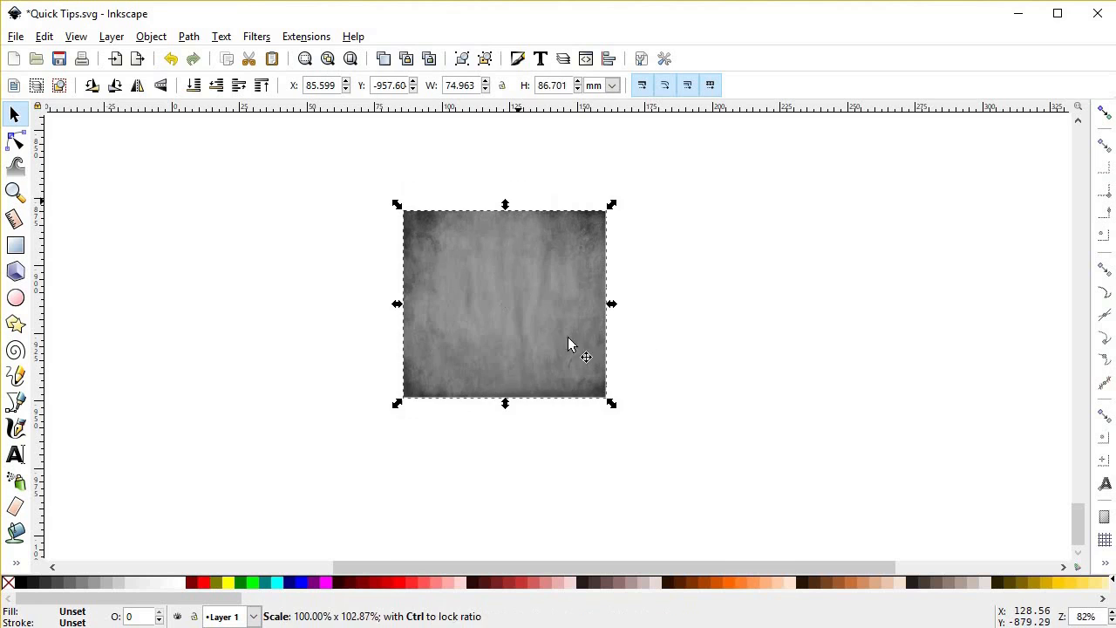
left_click_drag(616, 311, 585, 312)
left_click_drag(510, 272, 526, 332)
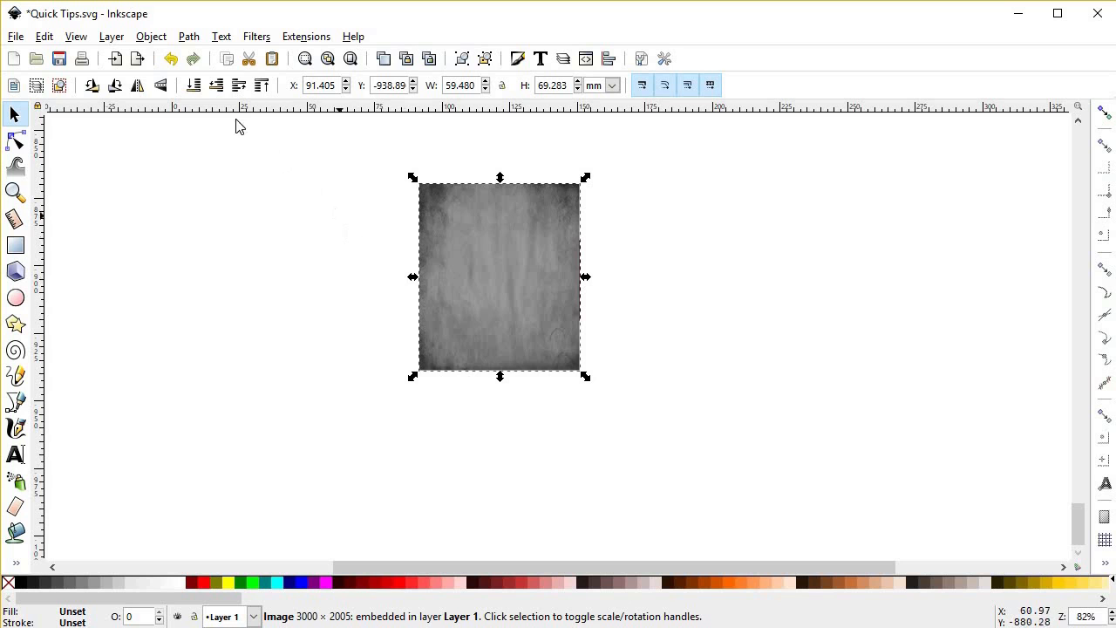
Step: Show the Objects list and set the texture image's blend mode to Multiply
left_click(161, 37)
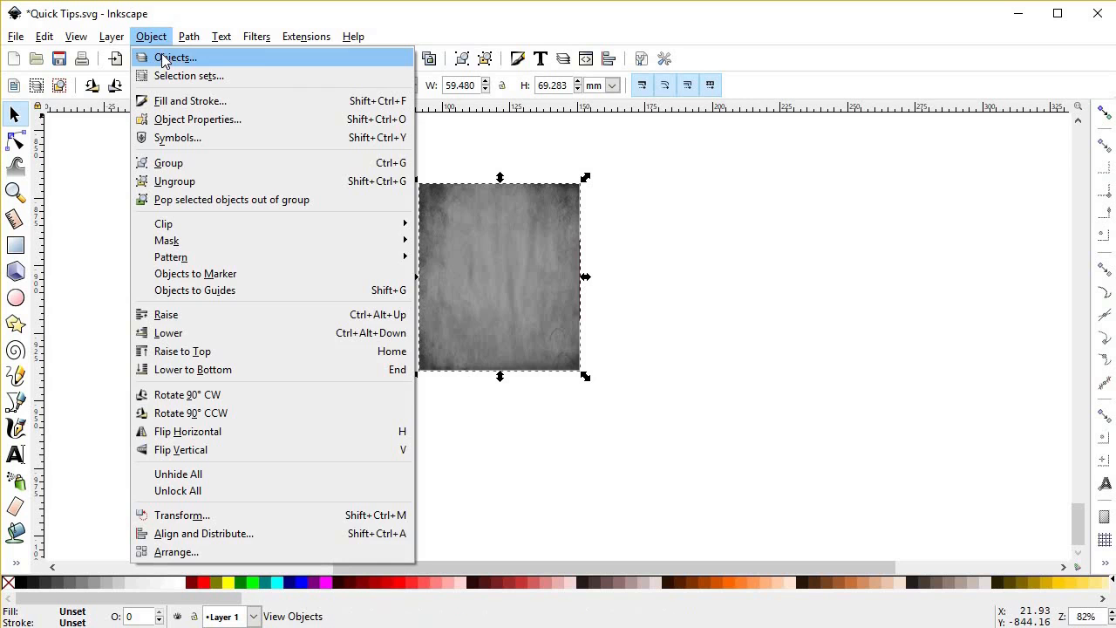
left_click(162, 58)
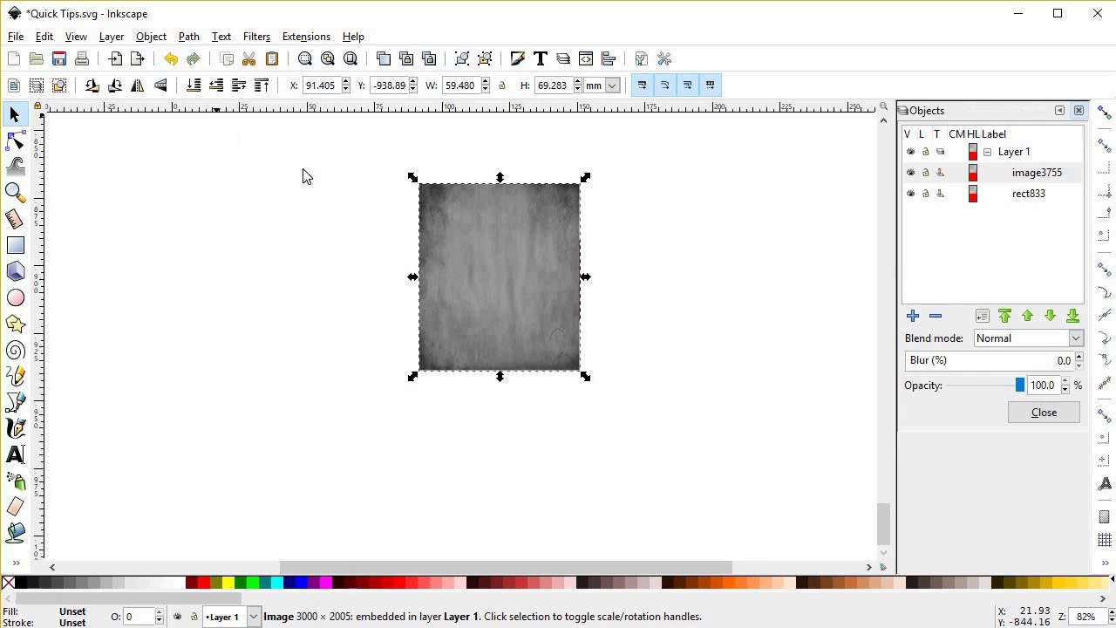
left_click(1011, 181)
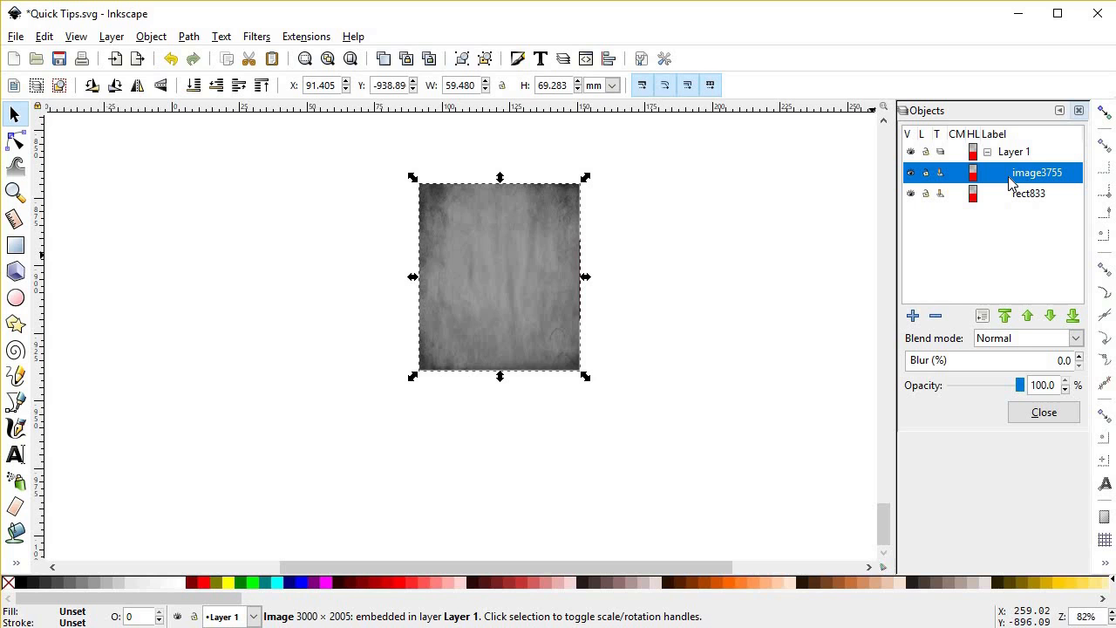
left_click(1057, 343)
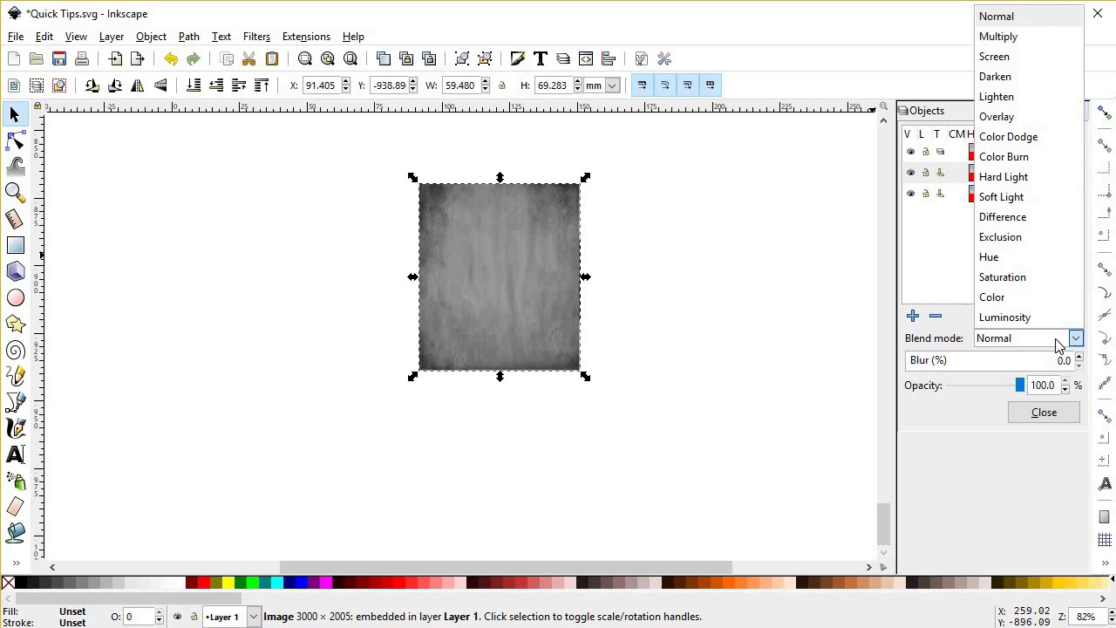
left_click(1042, 39)
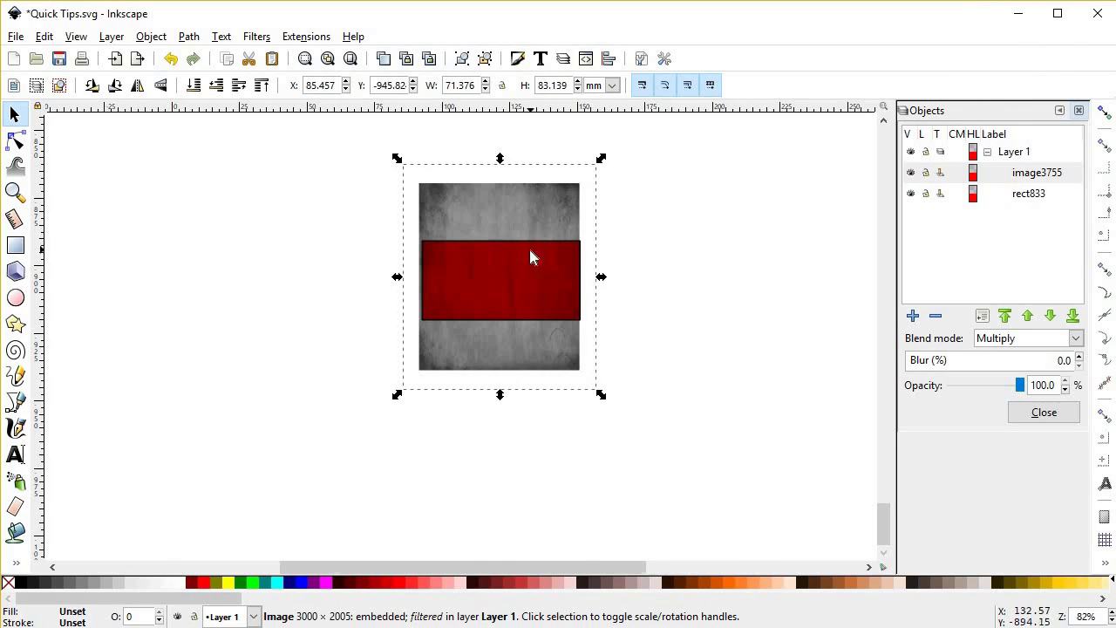
Step: Enlarge the grey texture image to about 77 × 83 mm so that it fully covers the red rectangle
scroll(529, 248, "up", 3, "ctrl")
left_click_drag(537, 296, 515, 280)
left_click_drag(523, 158, 527, 157)
left_click_drag(712, 314, 760, 315)
scroll(592, 291, "down", 1, "ctrl")
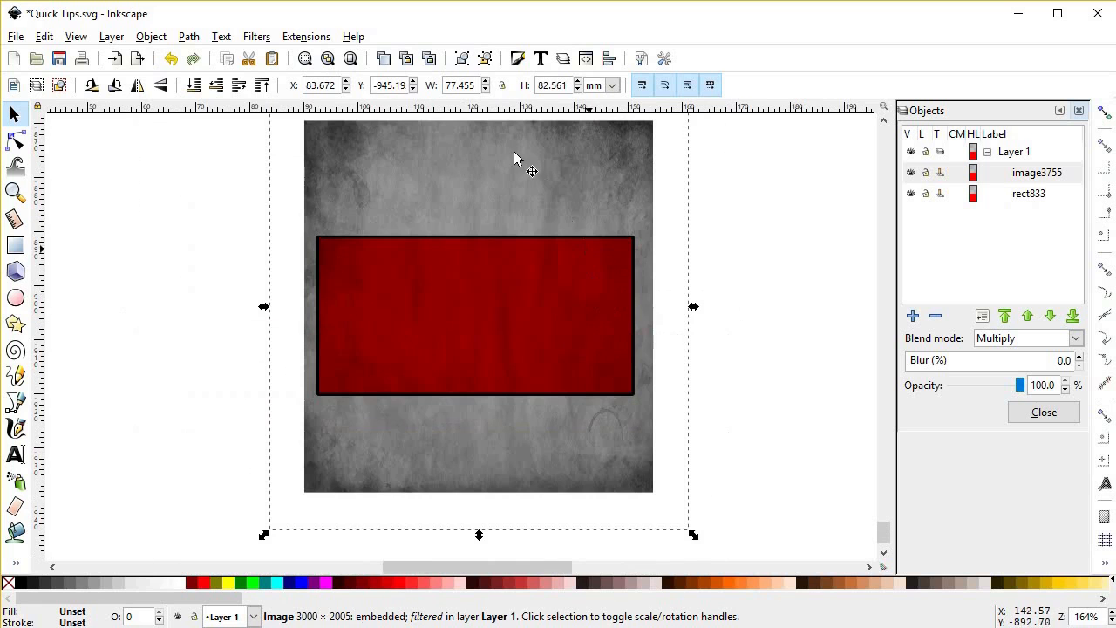
Step: Try the Screen, Overlay, Color Burn, Color and Lighten blend modes on the texture image
left_click(1075, 339)
left_click(994, 56)
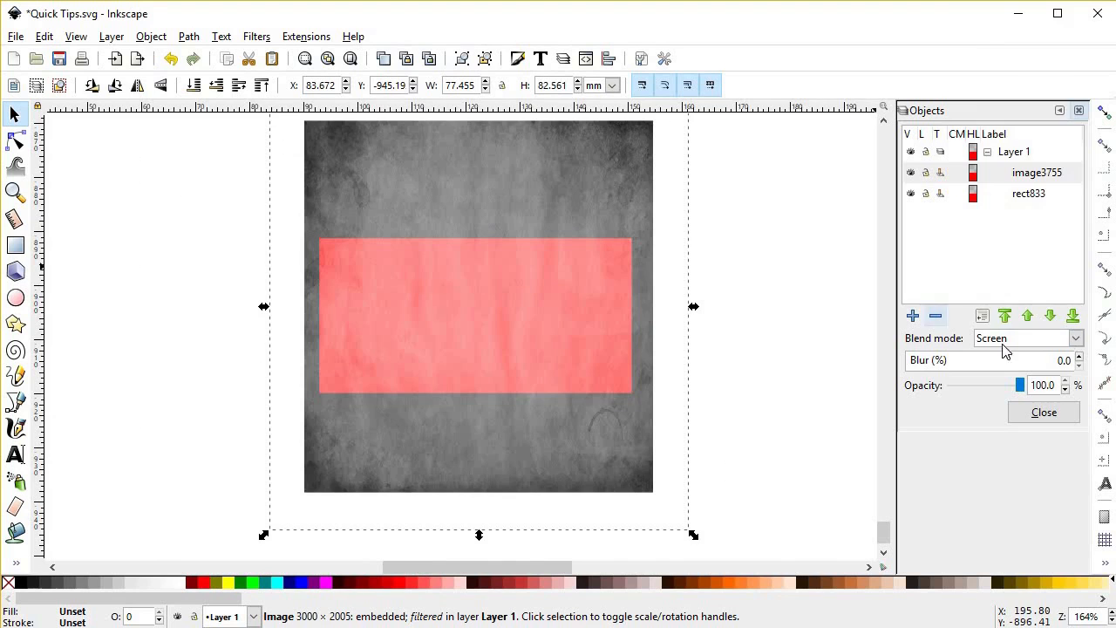
left_click(1076, 340)
left_click(997, 116)
left_click(988, 338)
left_click(1003, 156)
left_click(1000, 339)
left_click(1009, 300)
left_click(1009, 338)
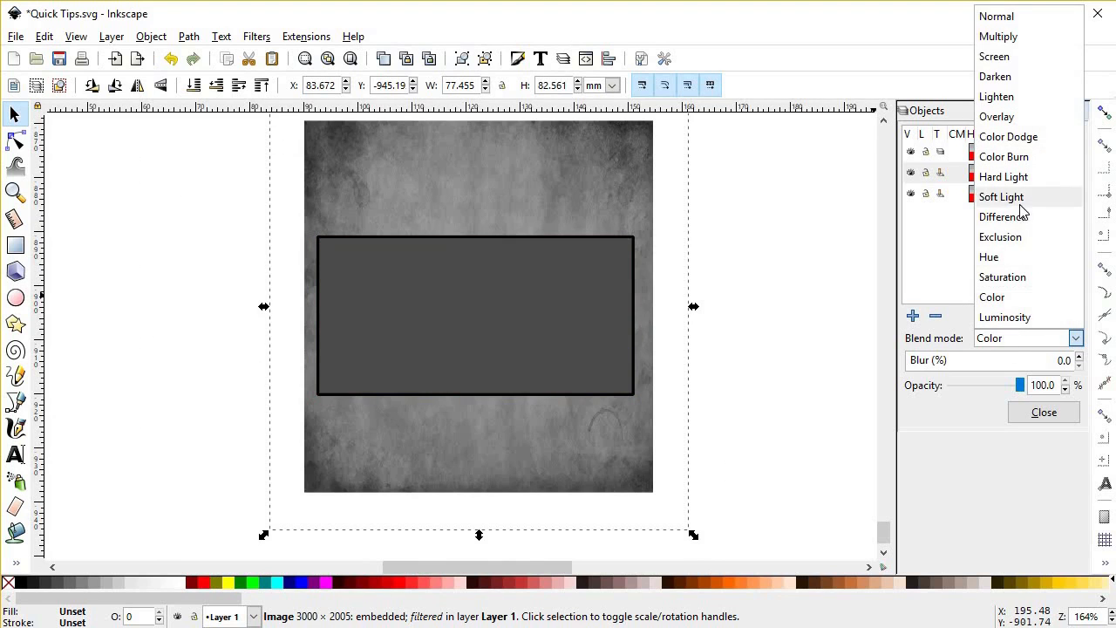
left_click(1011, 96)
Step: Set the texture image's blend mode to Darken and reduce its opacity to 51.9%
left_click(1009, 340)
left_click(1025, 77)
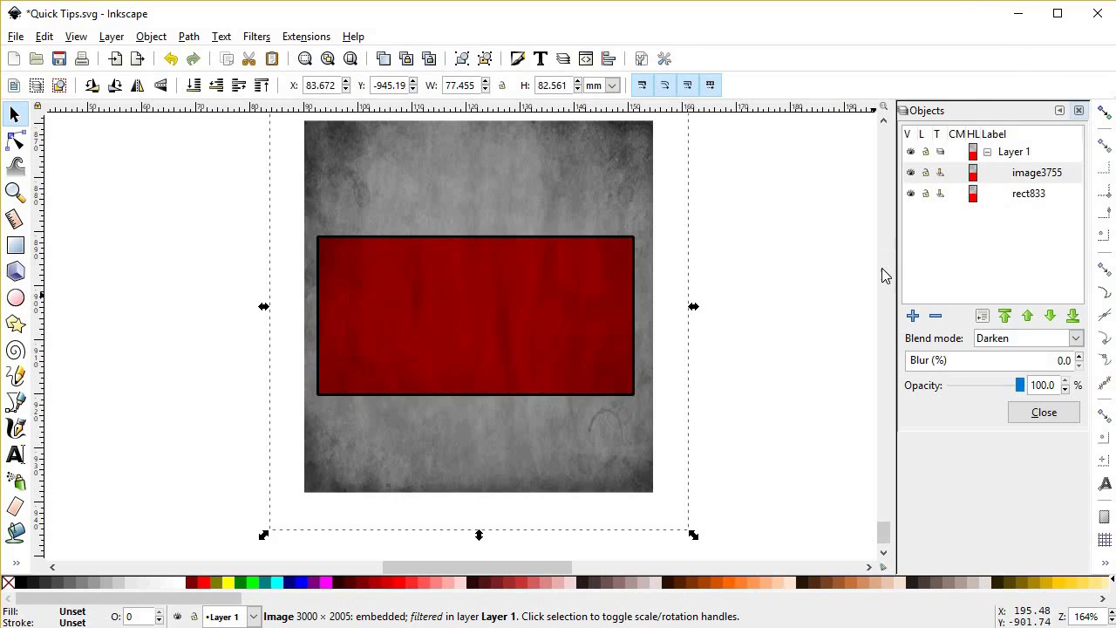
left_click(1020, 385)
left_click_drag(1021, 387, 984, 400)
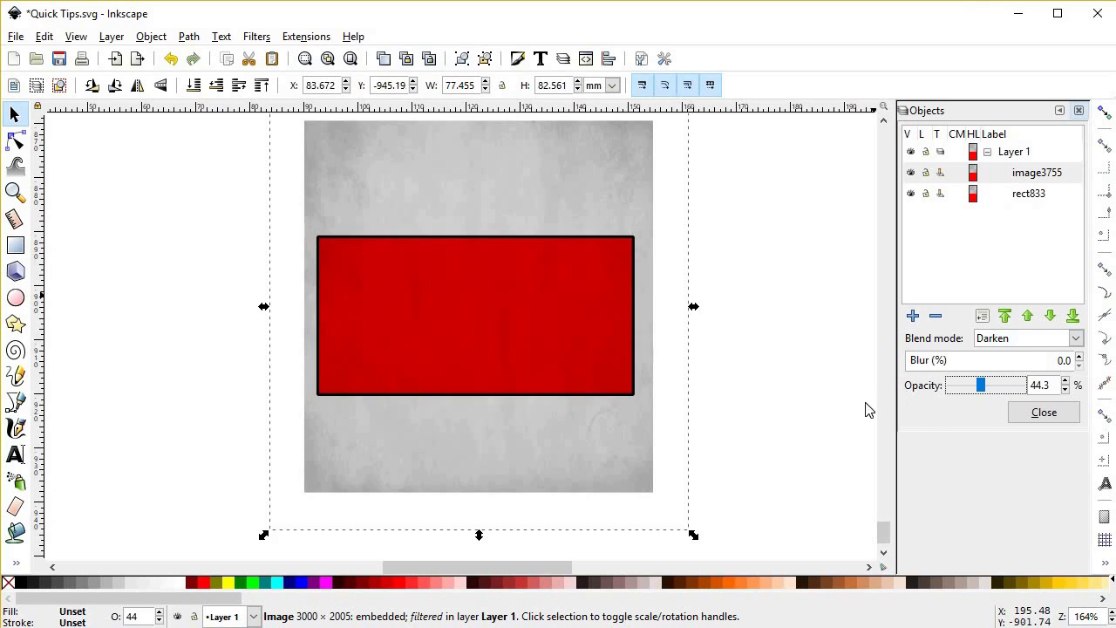
left_click_drag(983, 392, 989, 391)
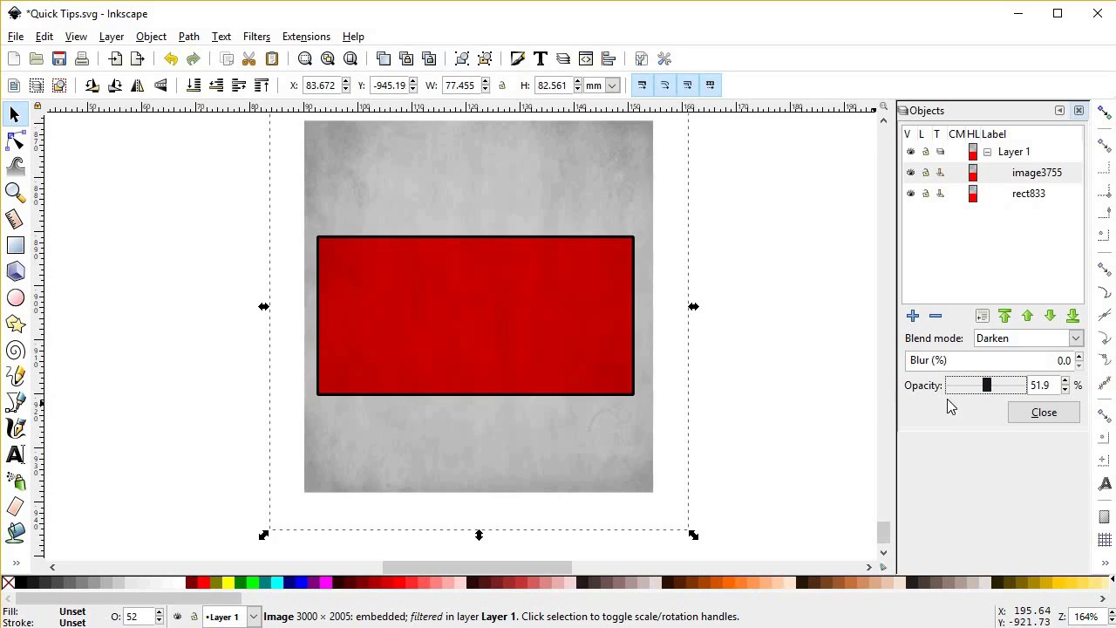
Step: Shrink the texture image to about 72 × 77 mm and clip it with a duplicate of the red rectangle
left_click_drag(692, 533, 680, 517)
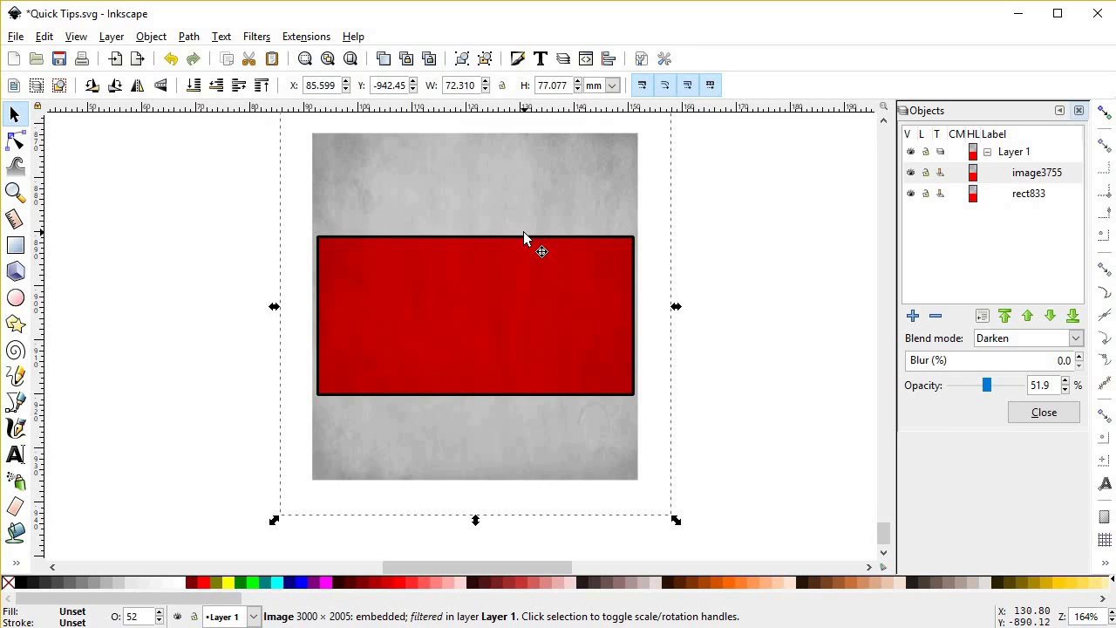
left_click(511, 303, "alt")
key("ctrl+d")
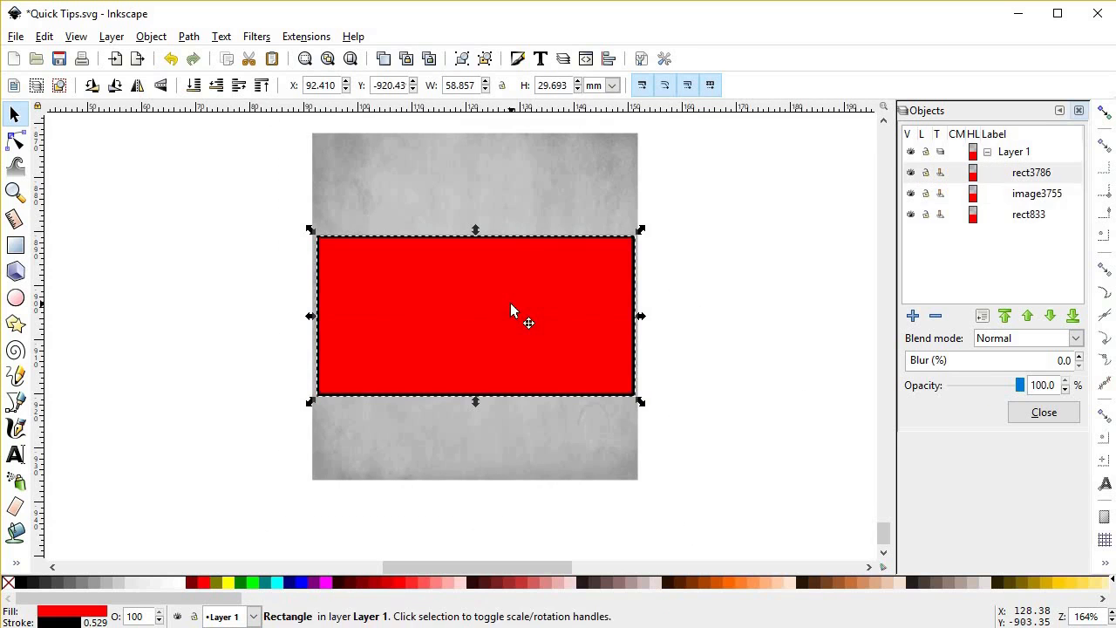
left_click(553, 202, "shift")
right_click(554, 202)
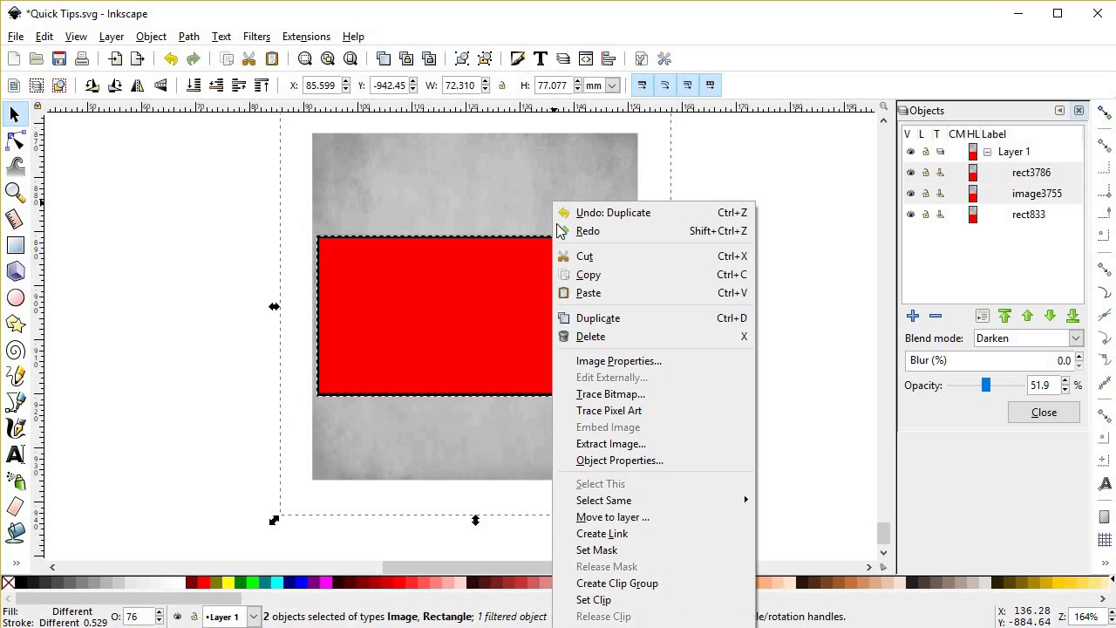
left_click(628, 599)
left_click(541, 410)
scroll(508, 331, "up", 2)
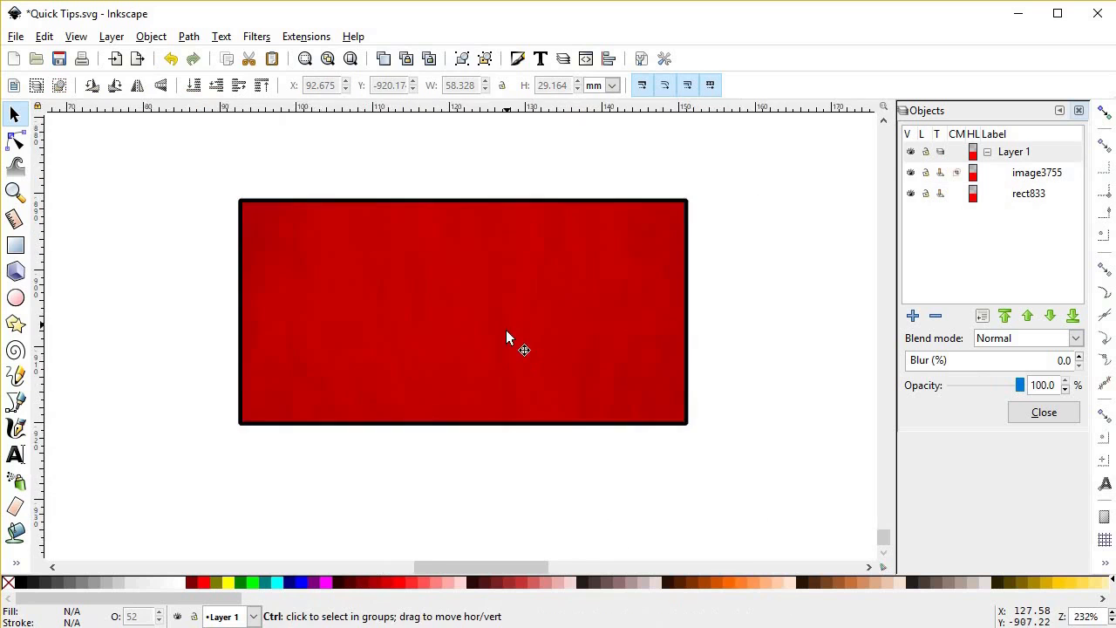
left_click_drag(522, 328, 536, 368)
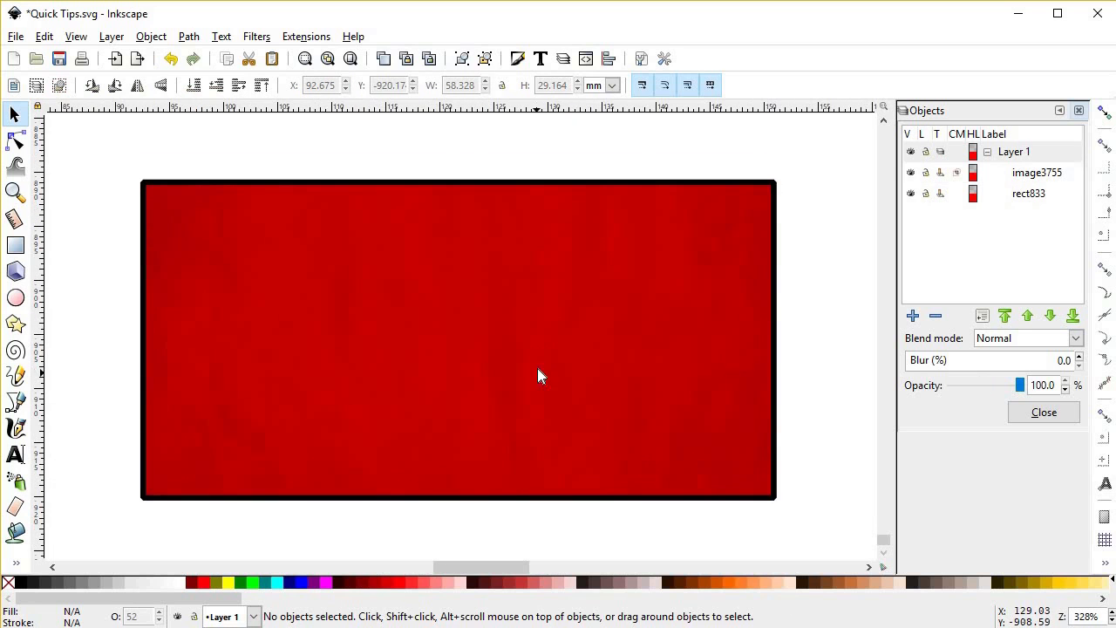
Step: Try Multiply on the clipped texture image and settle on Screen as its blend mode
left_click(616, 319)
scroll(617, 319, "down", 1)
left_click(983, 342)
left_click(998, 36)
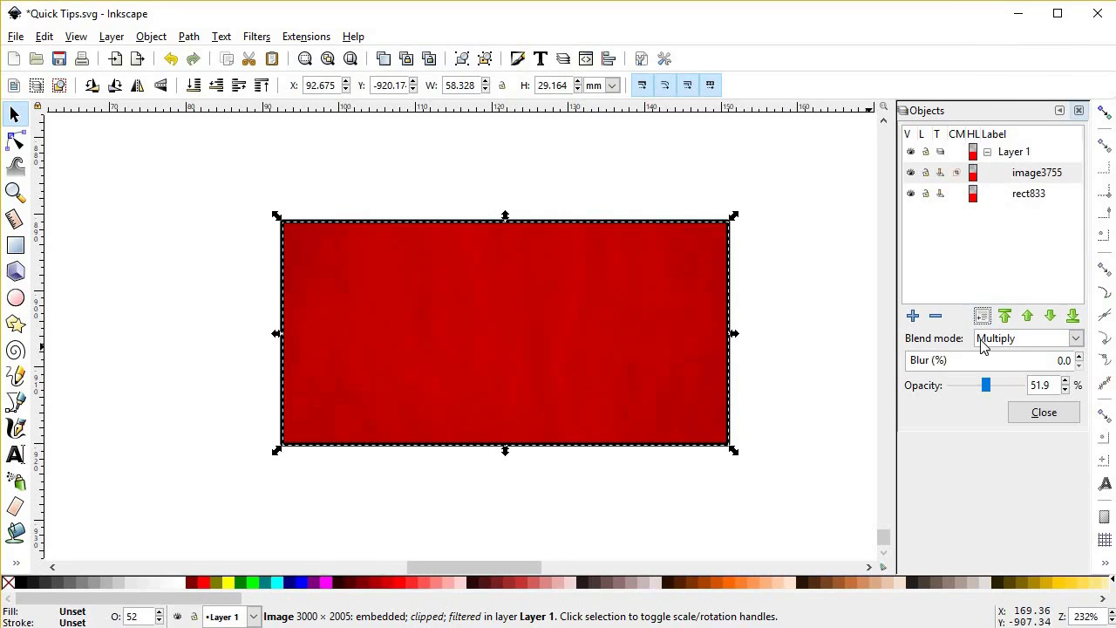
left_click(983, 342)
left_click(999, 55)
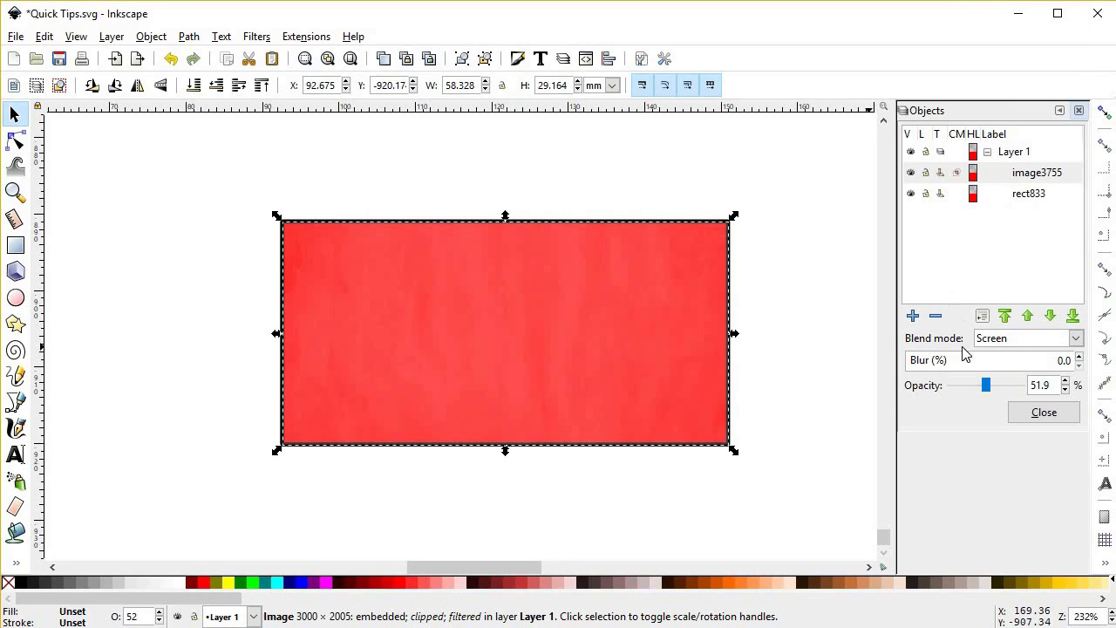
scroll(991, 390, "up", 6)
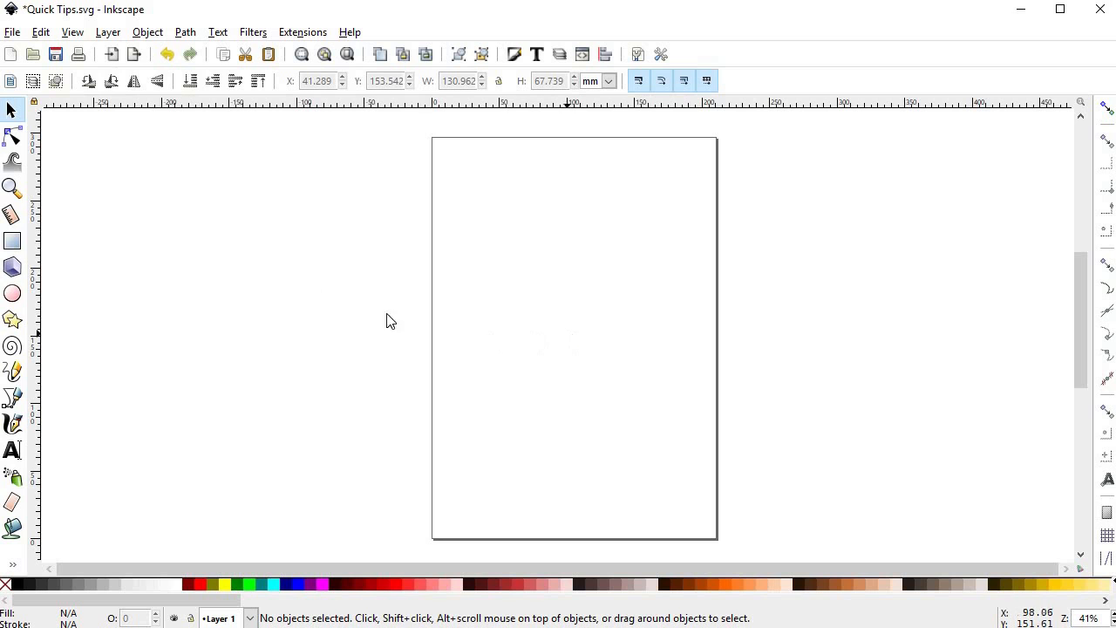
Step: Open the document properties at the page background and border settings, with the whole page in view
left_click(13, 32)
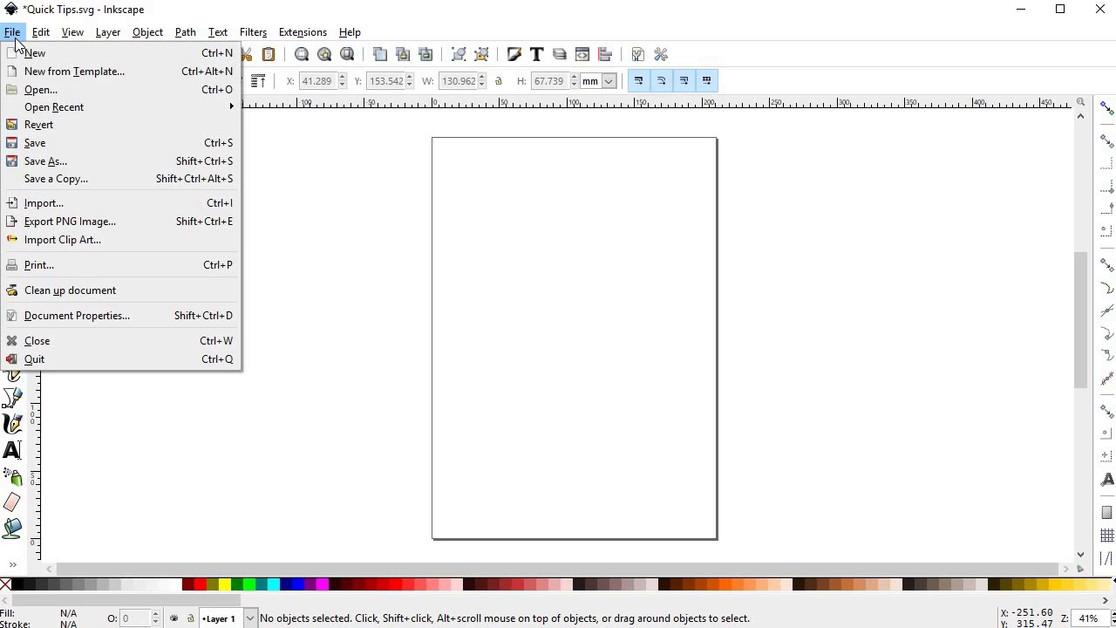
left_click(35, 316)
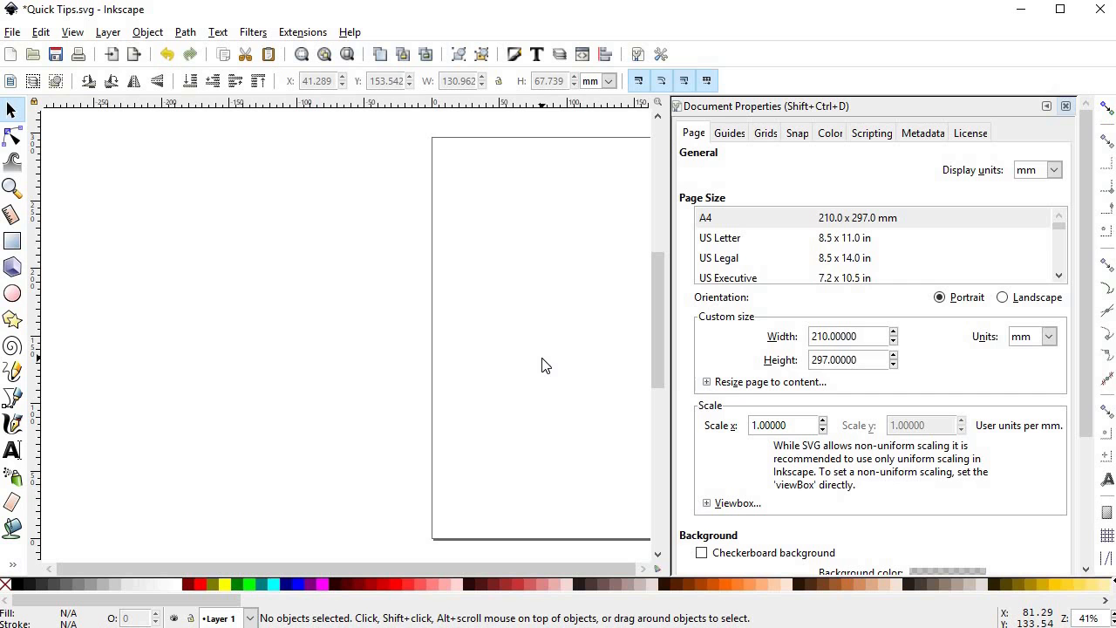
scroll(1082, 197, "down", 4)
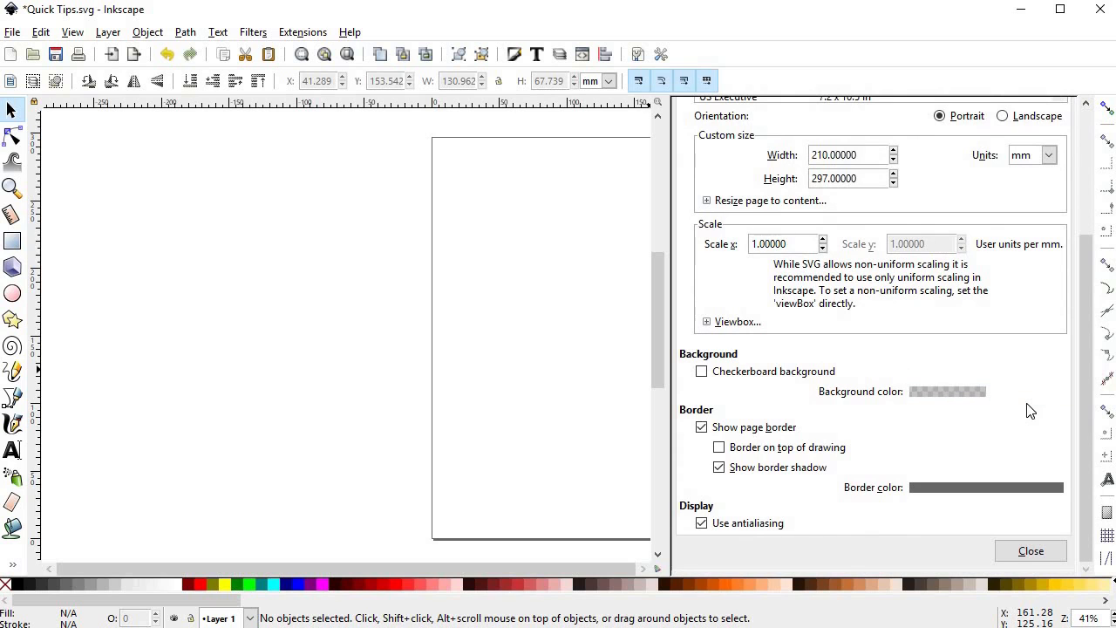
left_click_drag(453, 324, 302, 314)
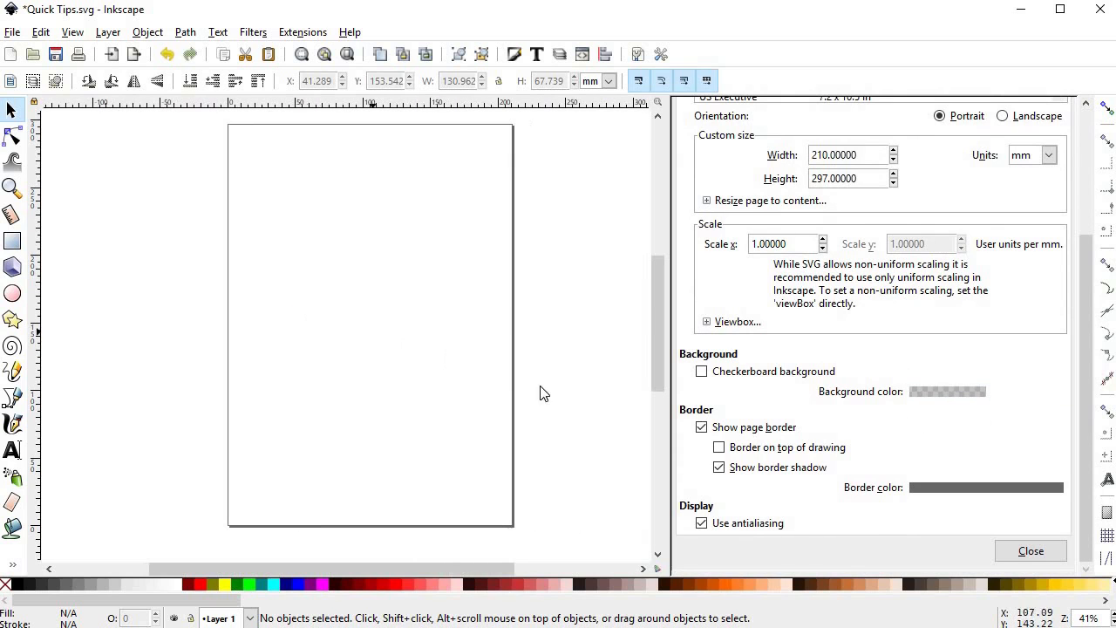
Step: Turn the page border off and back on twice to compare the canvas with and without it
left_click(703, 428)
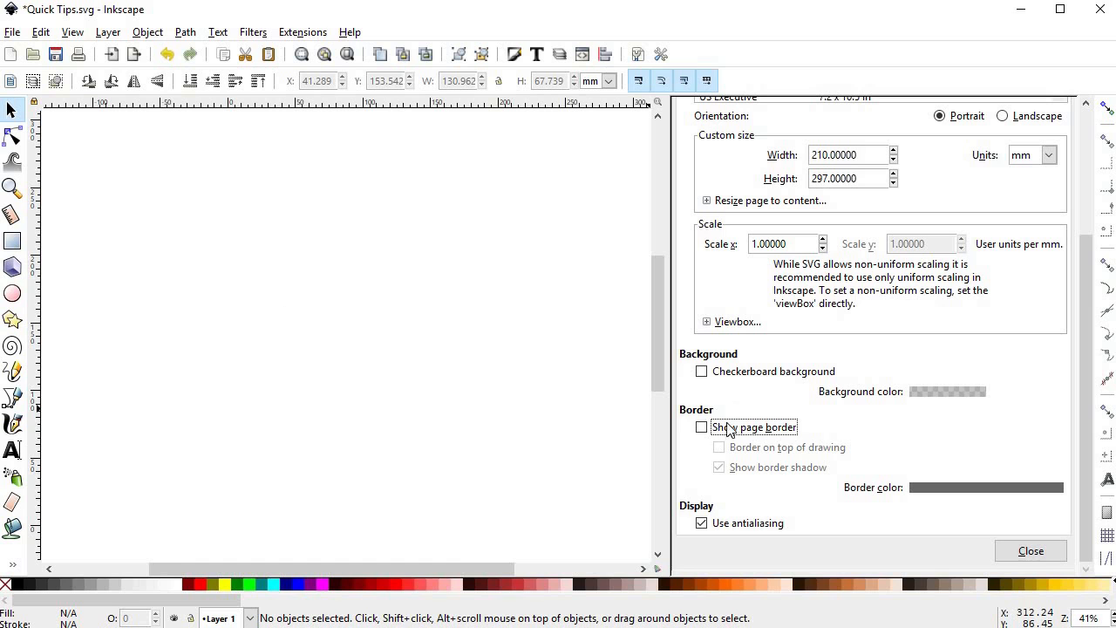
left_click(733, 427)
left_click(730, 427)
left_click(735, 426)
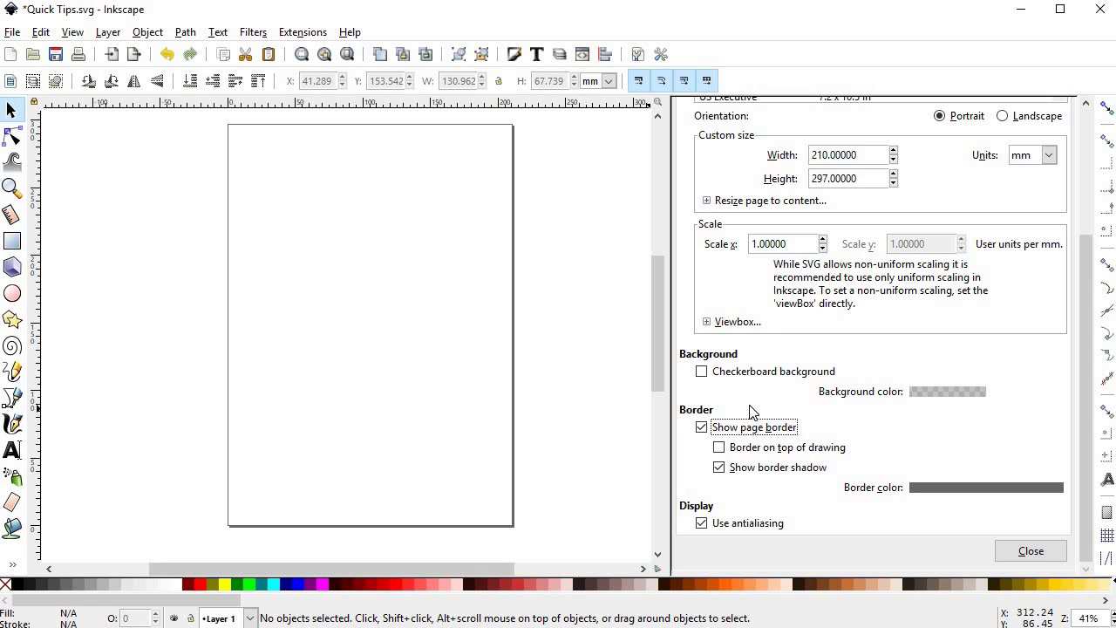
Step: Change the page background color to yellow with hue 41, saturation 175 and lightness 131
left_click(942, 394)
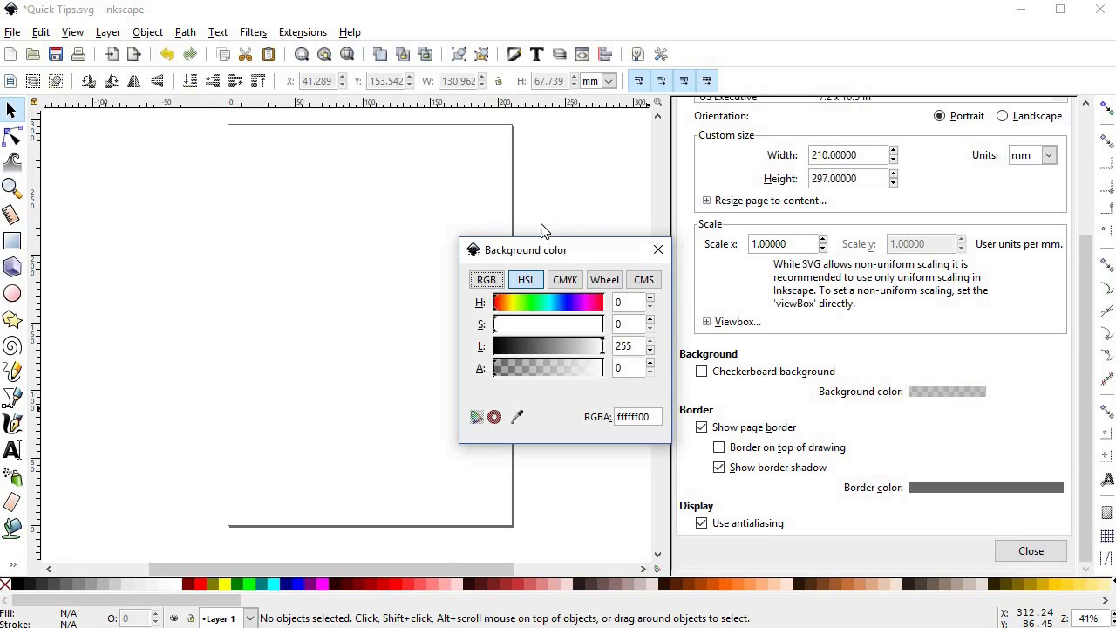
left_click_drag(549, 230, 502, 198)
left_click(541, 314)
left_click_drag(540, 314, 533, 314)
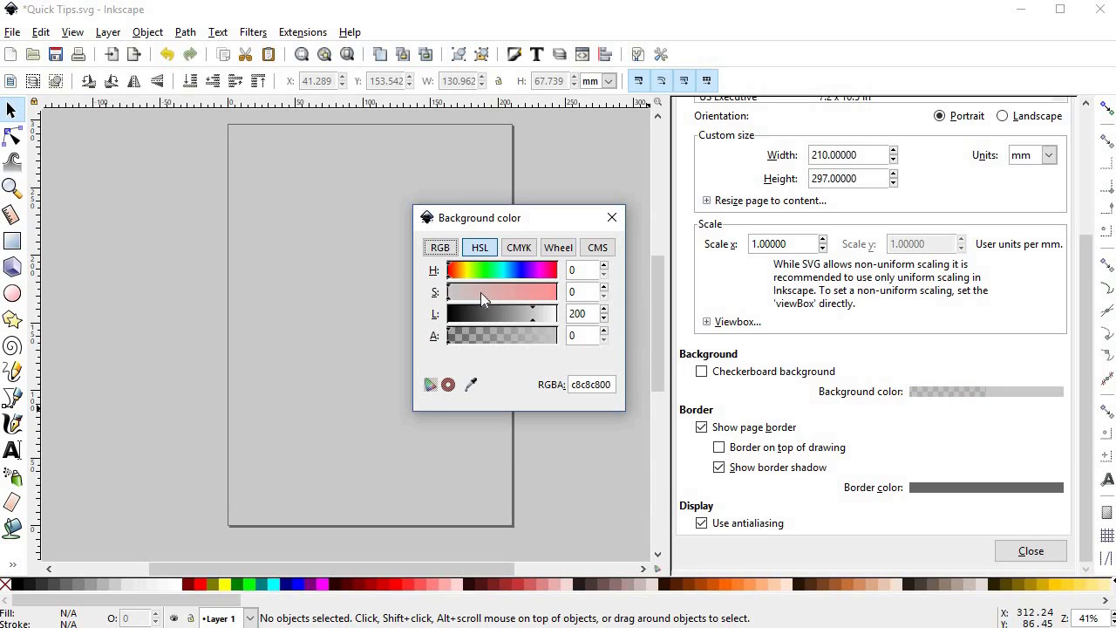
left_click(466, 270)
left_click(523, 291)
left_click(503, 314)
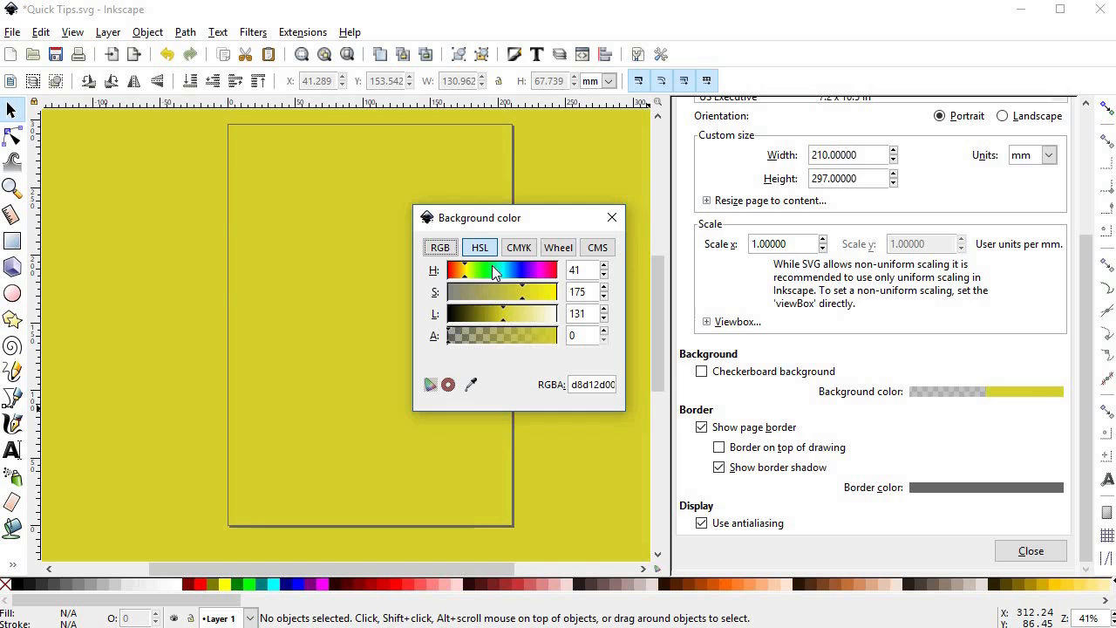
Step: Shift the page background color's hue to green and readjust its saturation and lightness
left_click(492, 271)
left_click(514, 289)
left_click(524, 314)
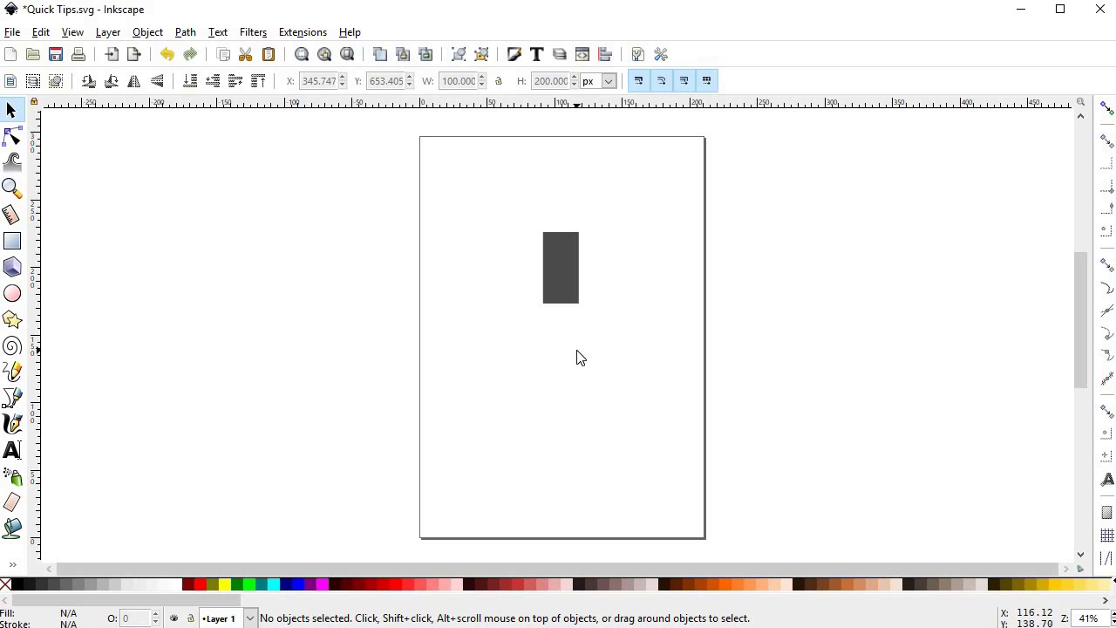
Step: Open the PNG export settings and set the export area to the selected dark grey rectangle
left_click(15, 33)
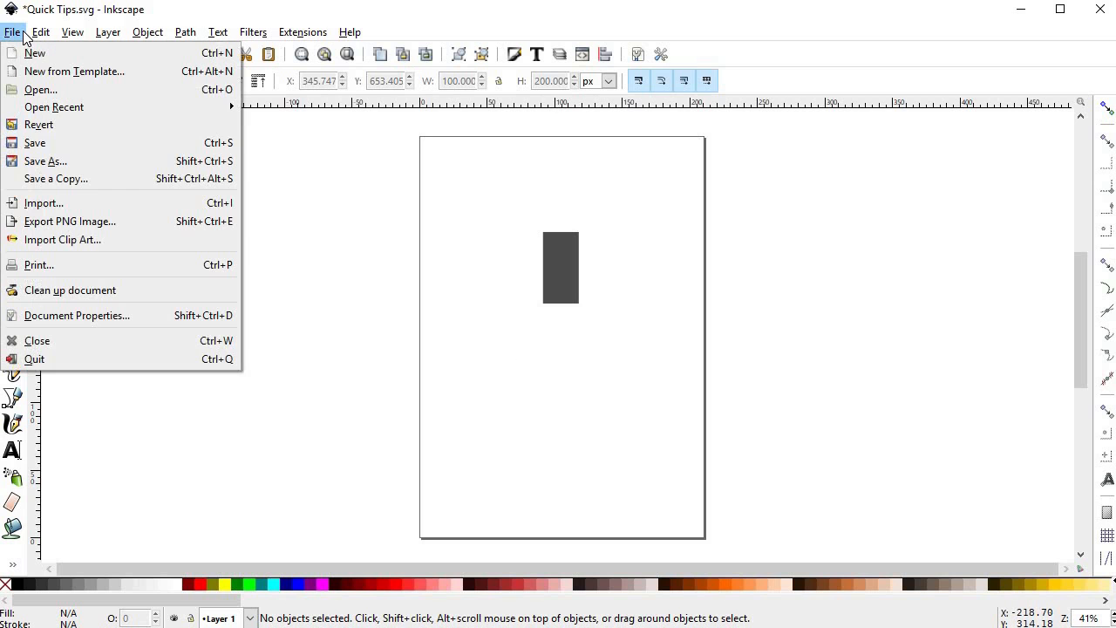
left_click(27, 222)
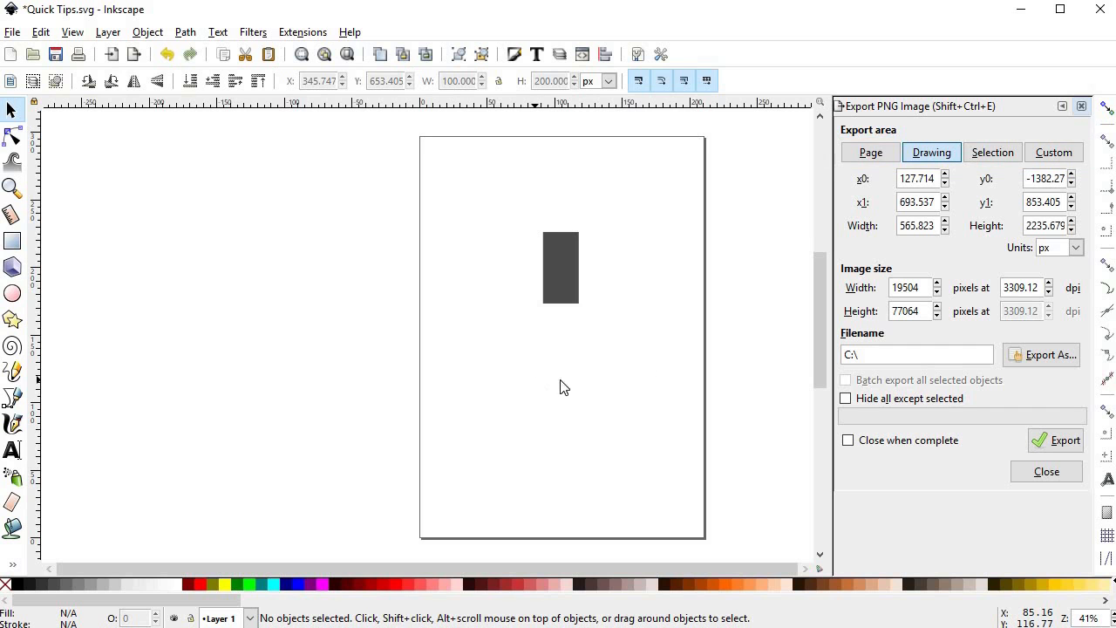
left_click(1053, 153)
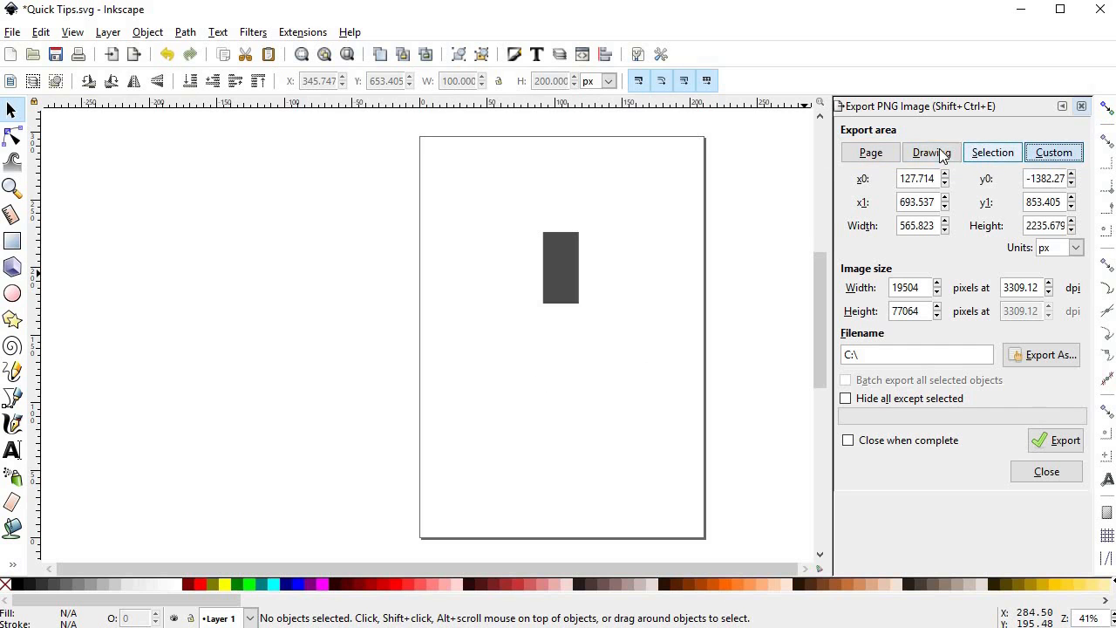
left_click(931, 154)
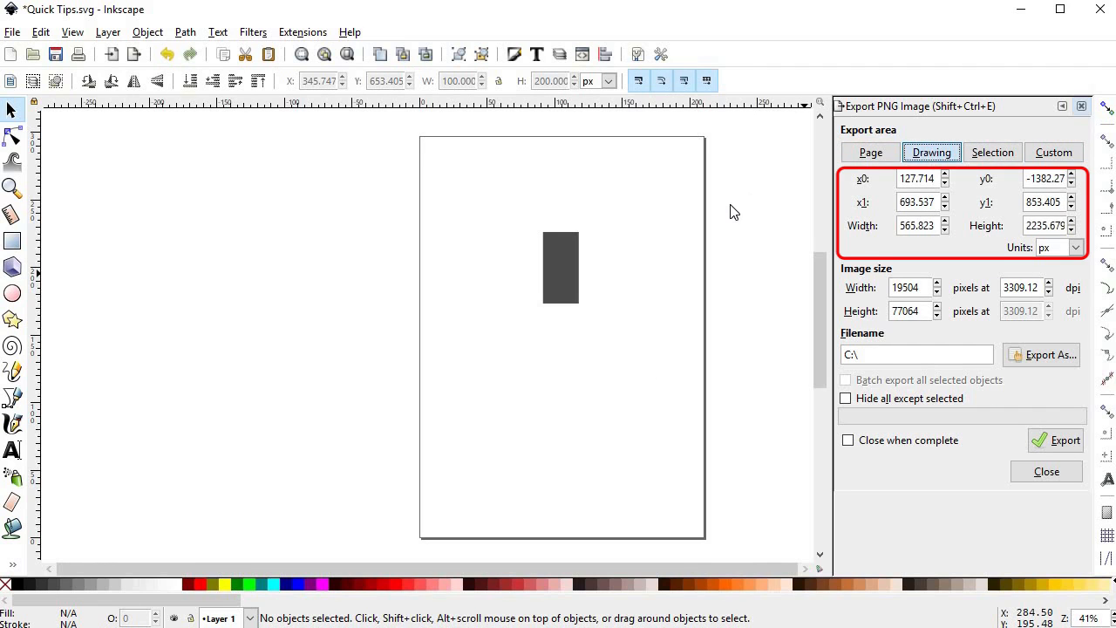
left_click(559, 272)
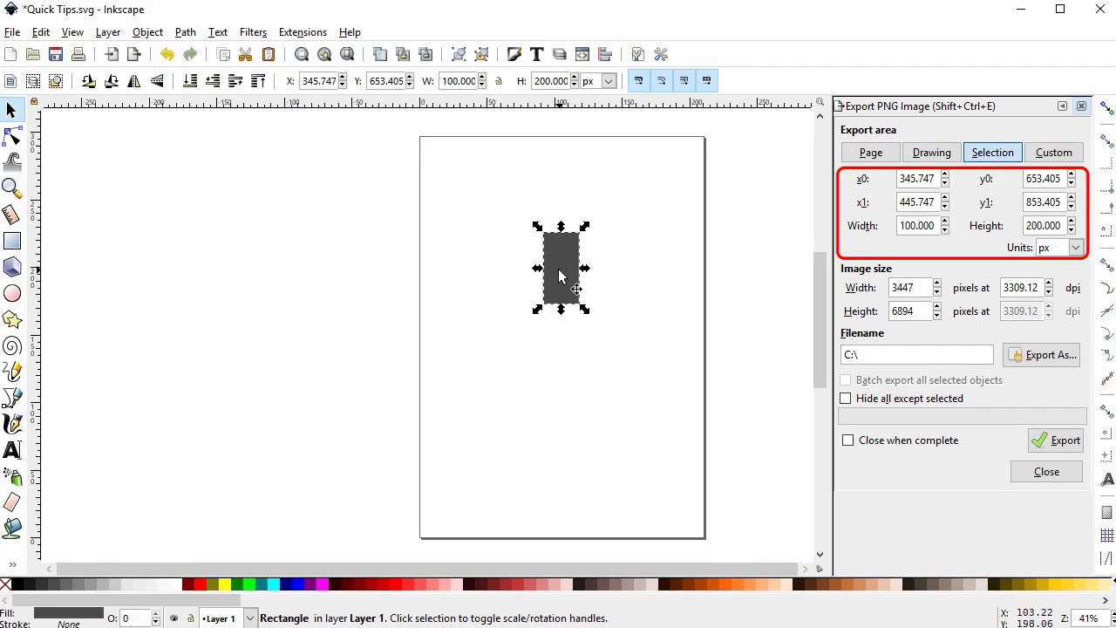
left_click(992, 154)
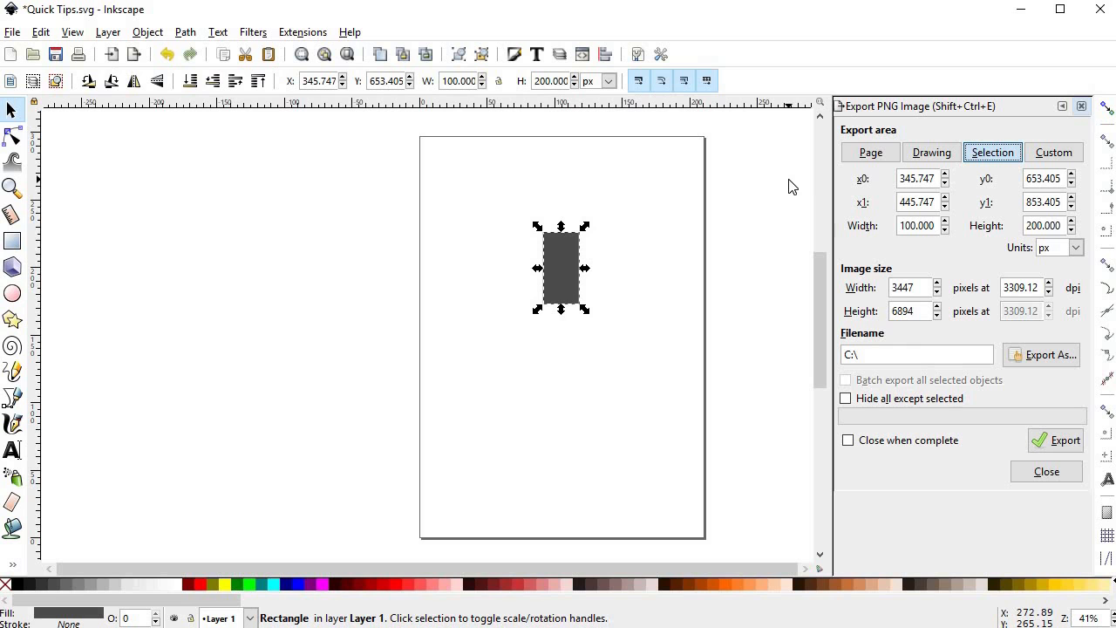
Step: Raise the exported image's width to 4729 pixels and add "rectangle" to the C:\ path as the file name
left_click(938, 283)
left_click_drag(938, 283, 938, 283)
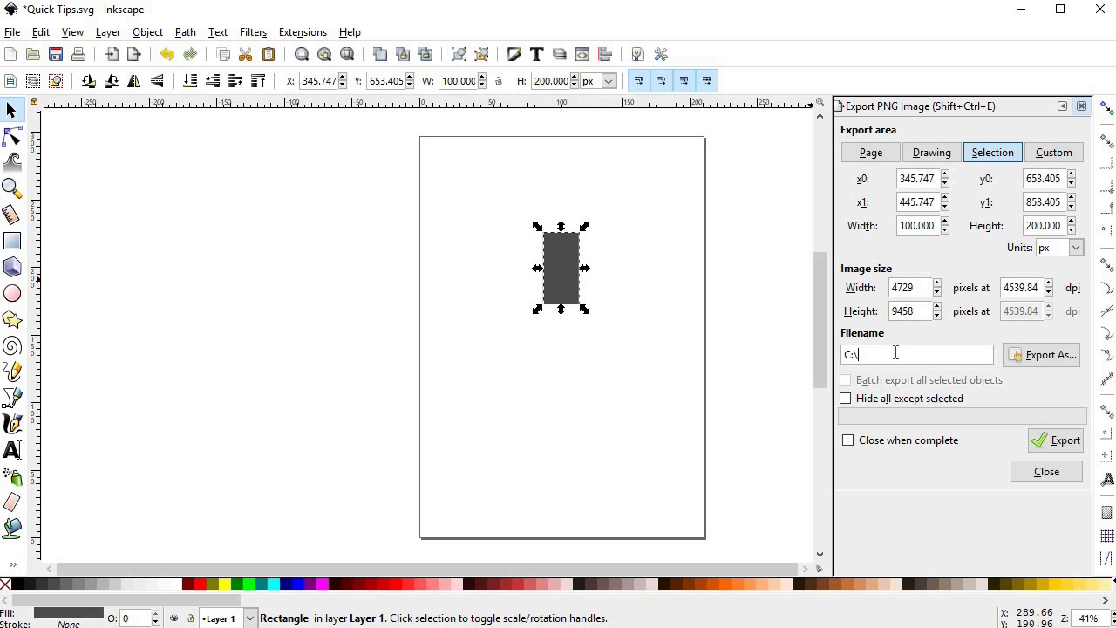
type("ectangle")
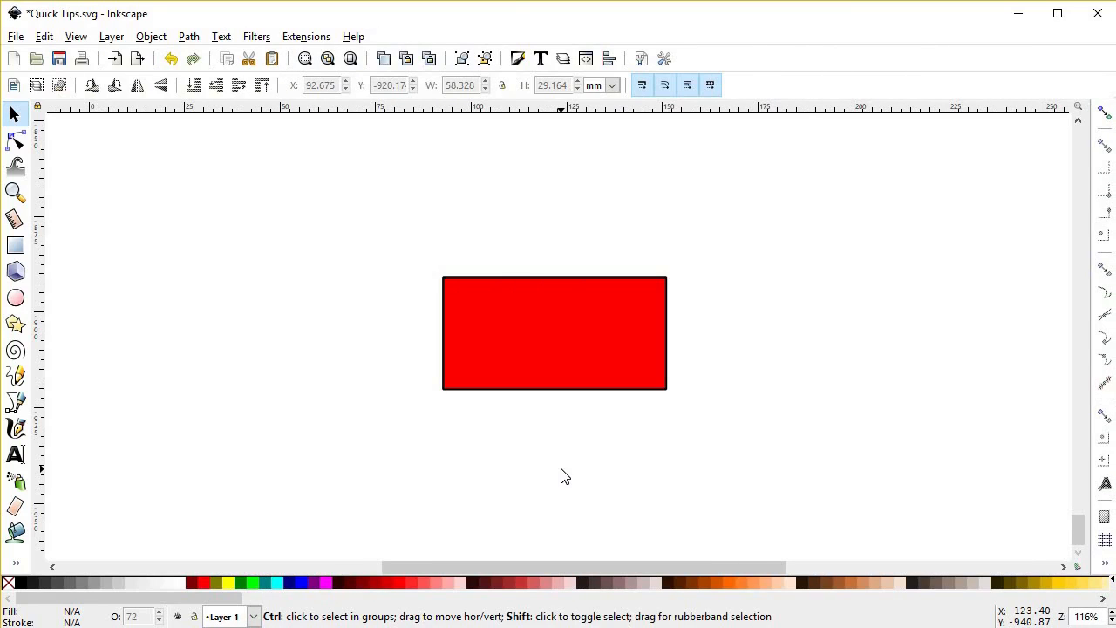
Step: Show the fill and stroke settings of the red rectangle and switch its fill color to the HSL sliders
key("ctrl+shift+f")
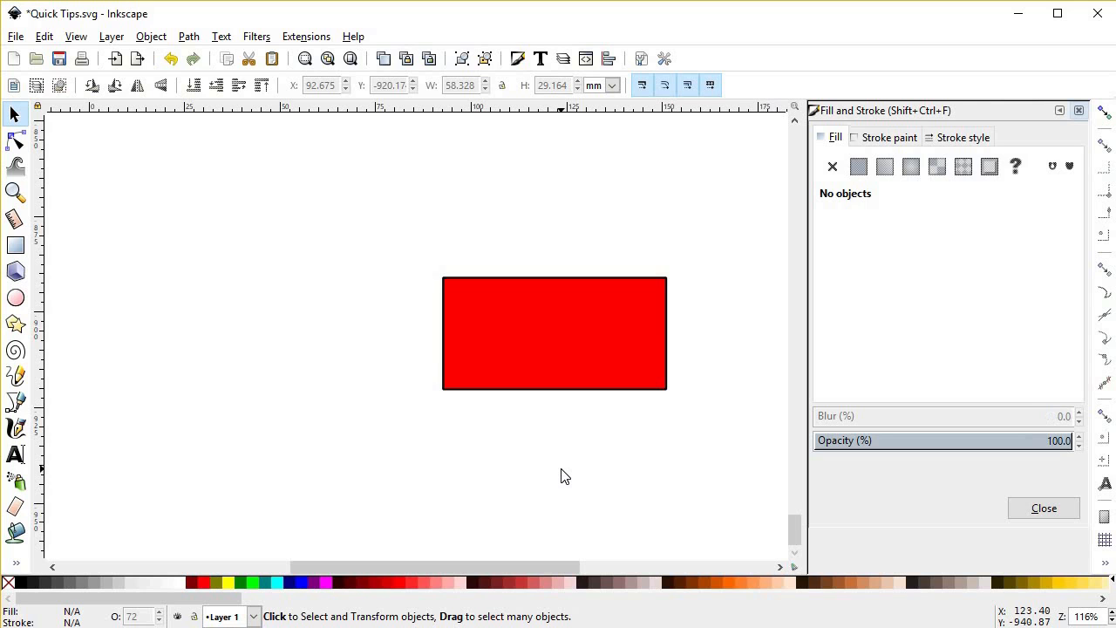
left_click(567, 374)
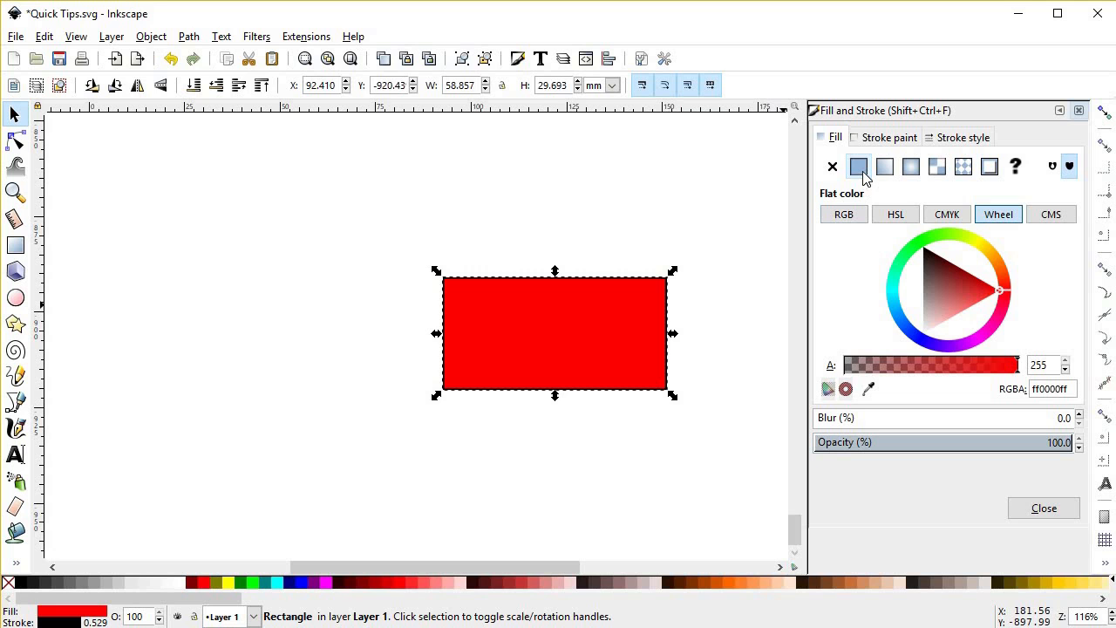
left_click(898, 216)
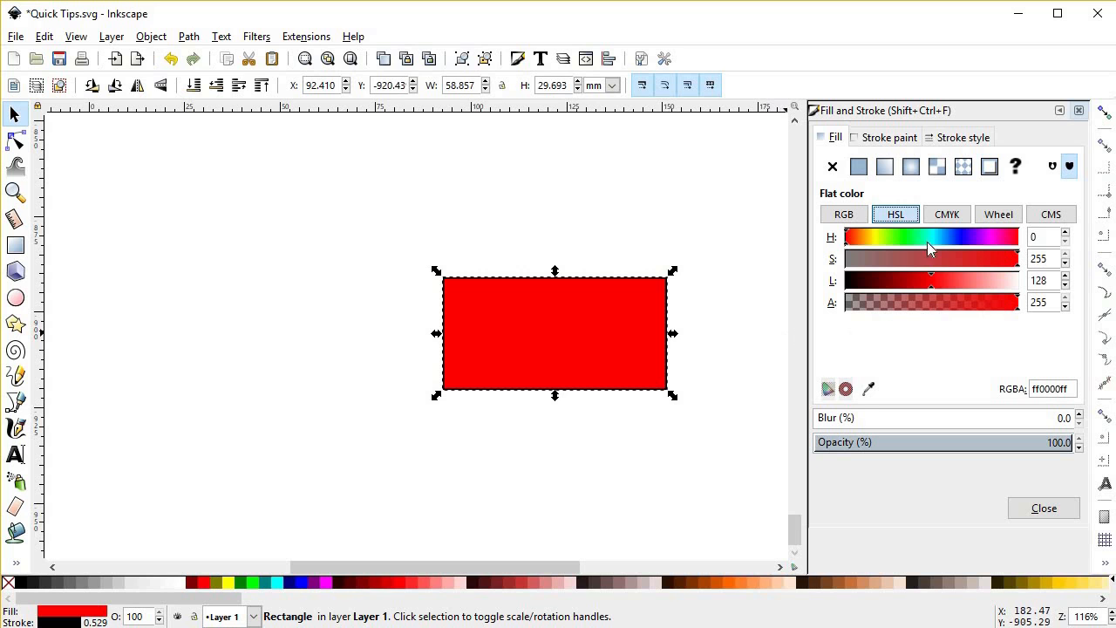
Step: Set the red rectangle's fill to a yellow-green hue of 48 and reduce its saturation to 159
mouse_move(862, 237)
left_mouse_down()
mouse_move(926, 239)
mouse_move(878, 241)
left_mouse_up()
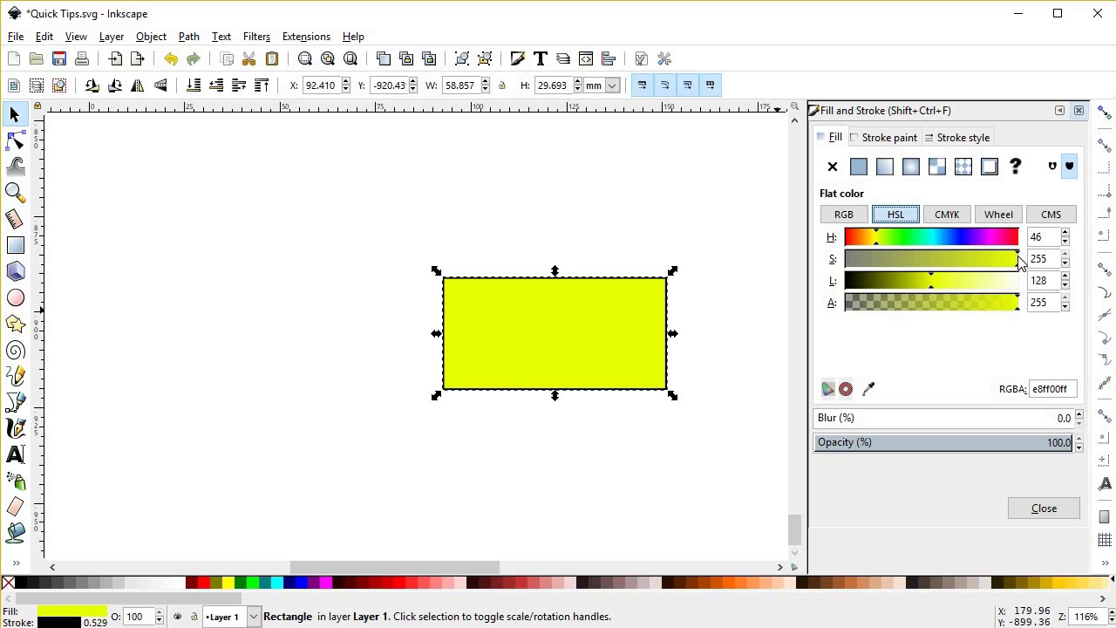
mouse_move(968, 261)
left_mouse_down()
mouse_move(843, 262)
mouse_move(953, 260)
left_mouse_up()
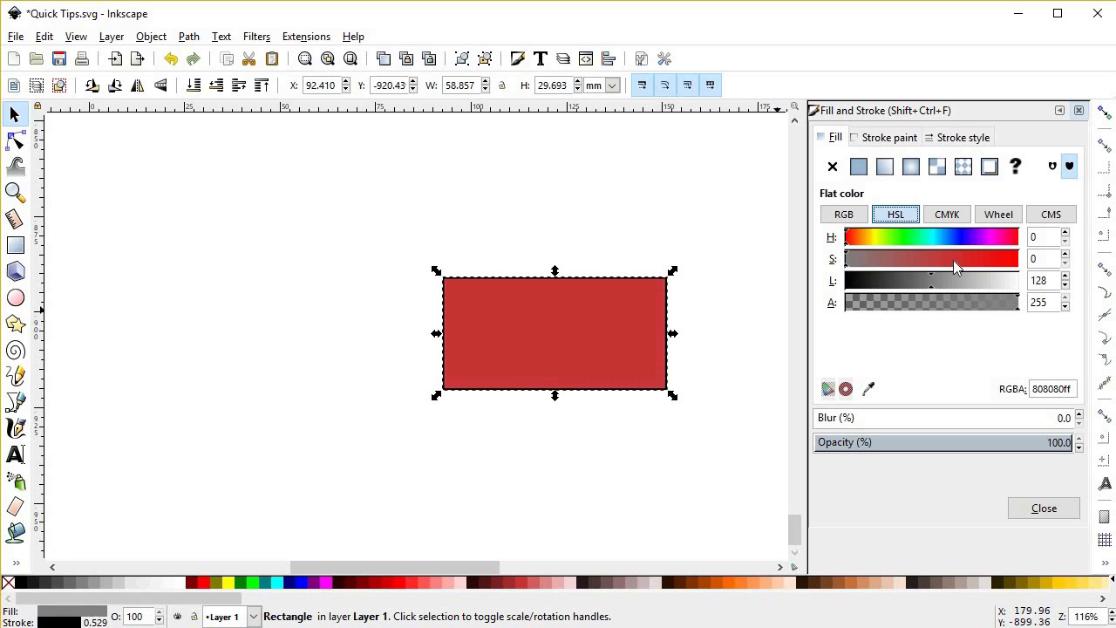
left_click(878, 237)
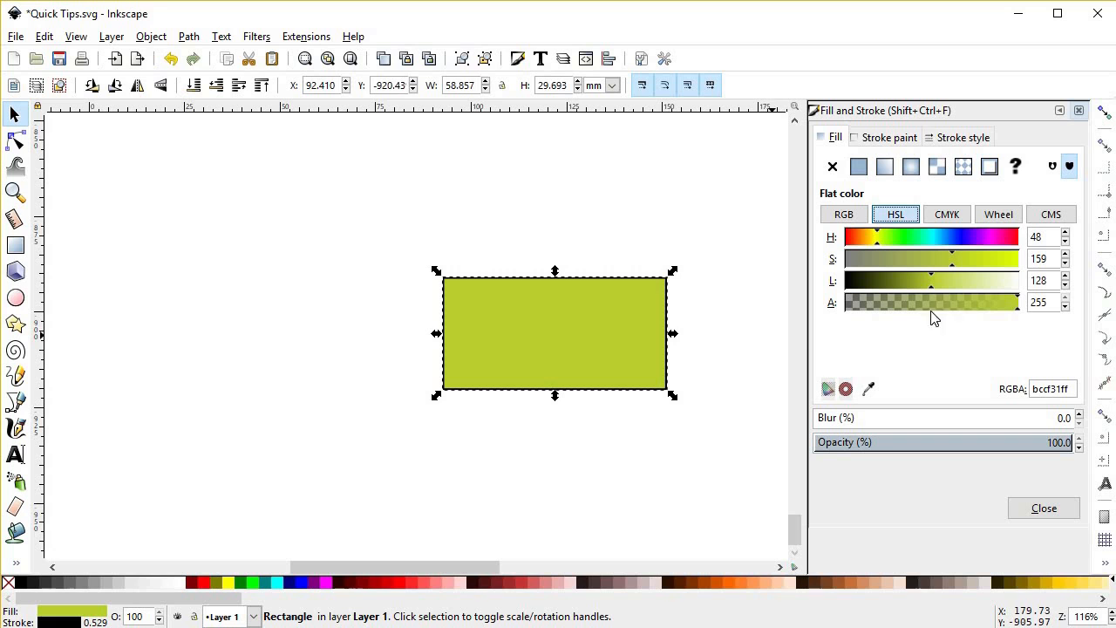
Step: Try lighter and darker lightness values on the rectangle's yellow-green fill, finishing with a lightness of 154
left_click(951, 287)
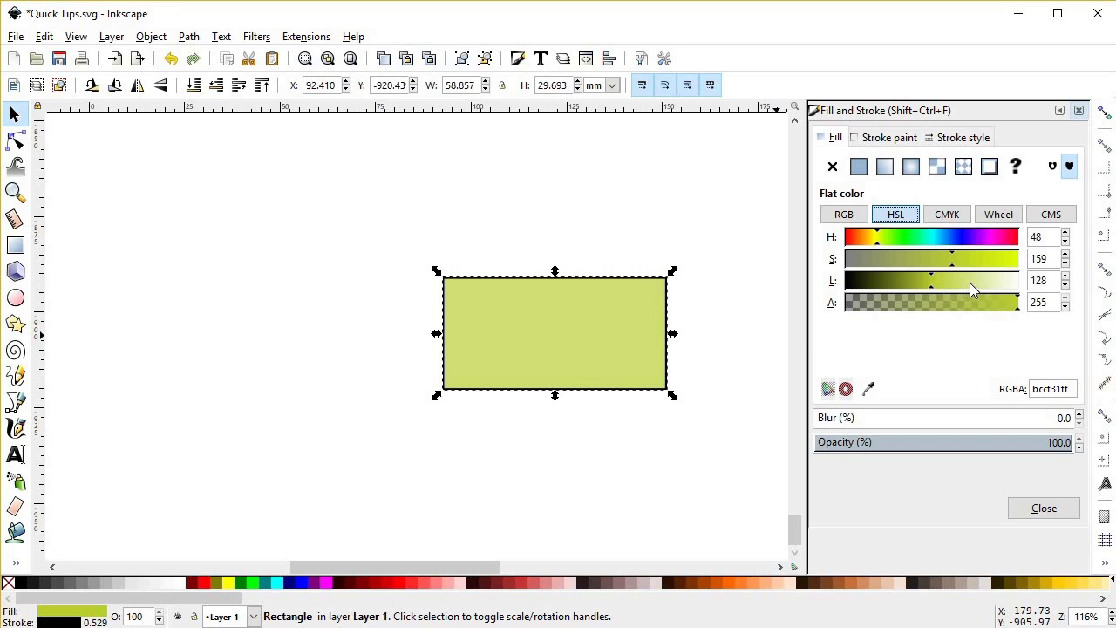
left_click(985, 282)
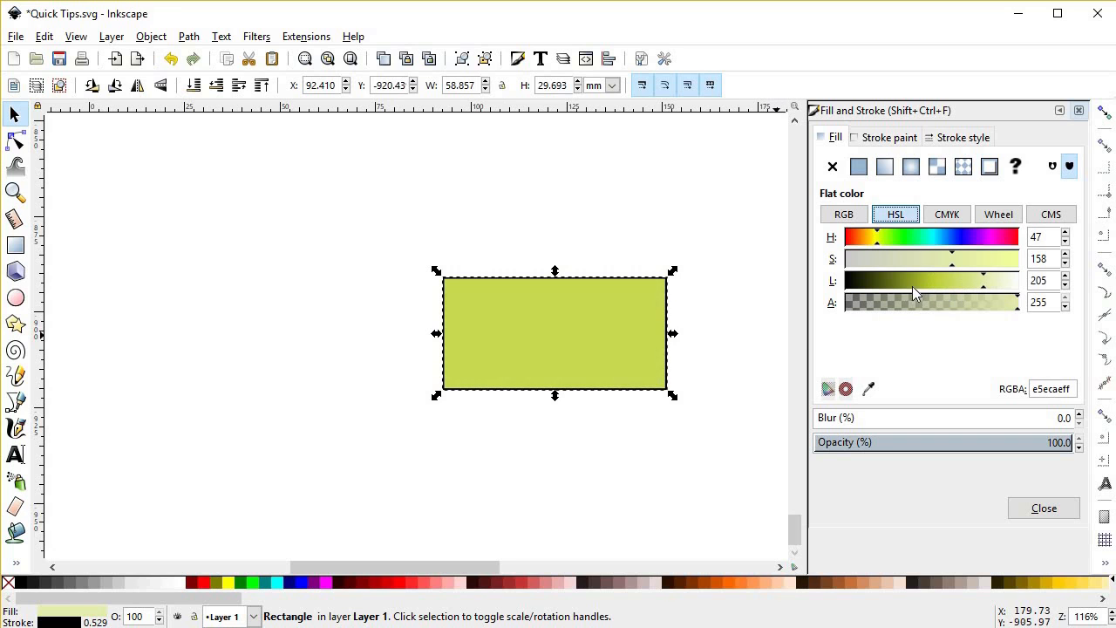
left_click(872, 282)
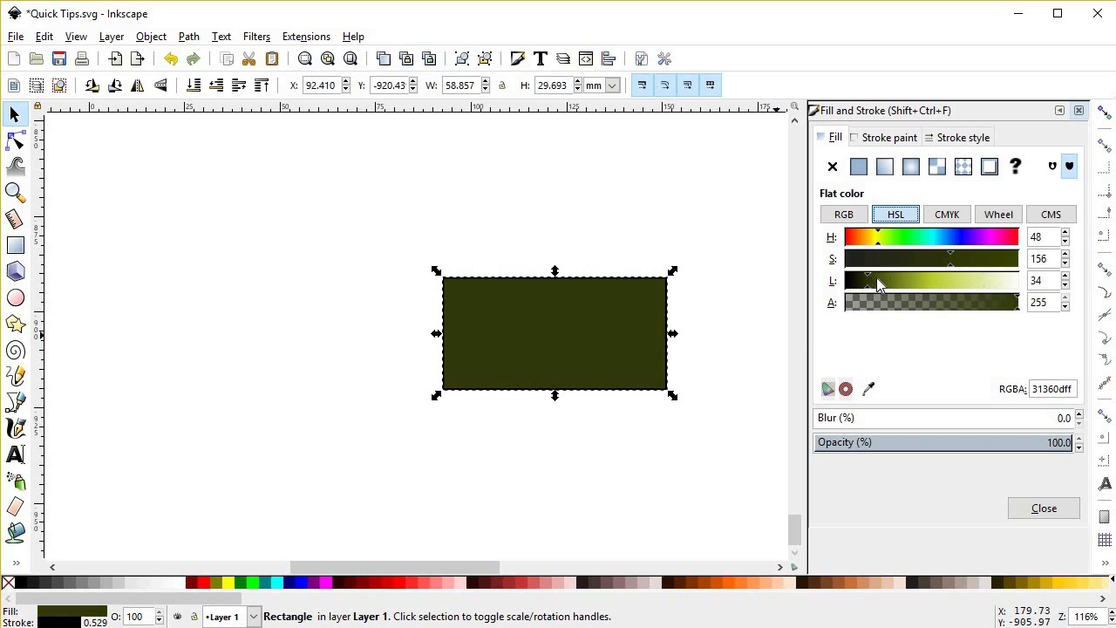
left_click(950, 281)
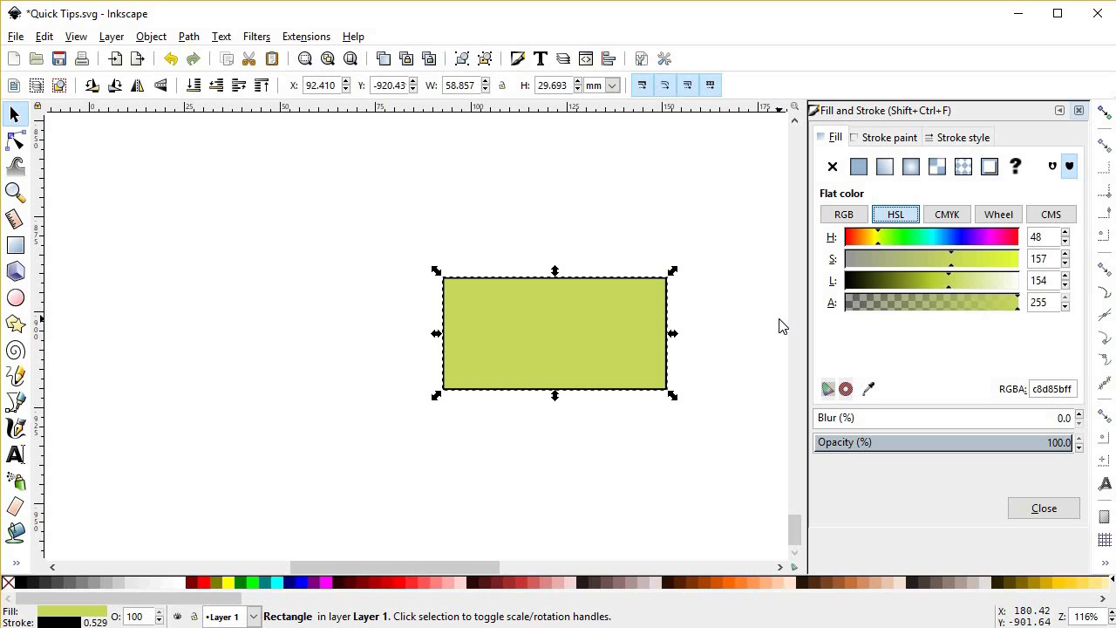
Step: Move the green rectangle horizontally to about X 45.7 mm and remove its black stroke
left_click_drag(594, 322, 402, 323)
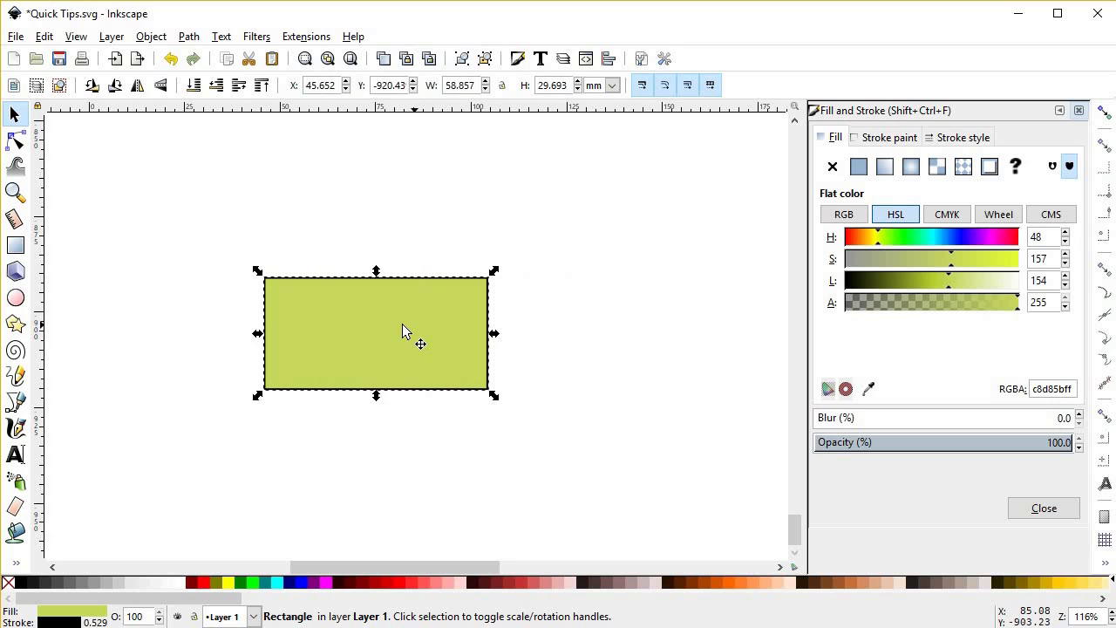
left_click(8, 582, "shift")
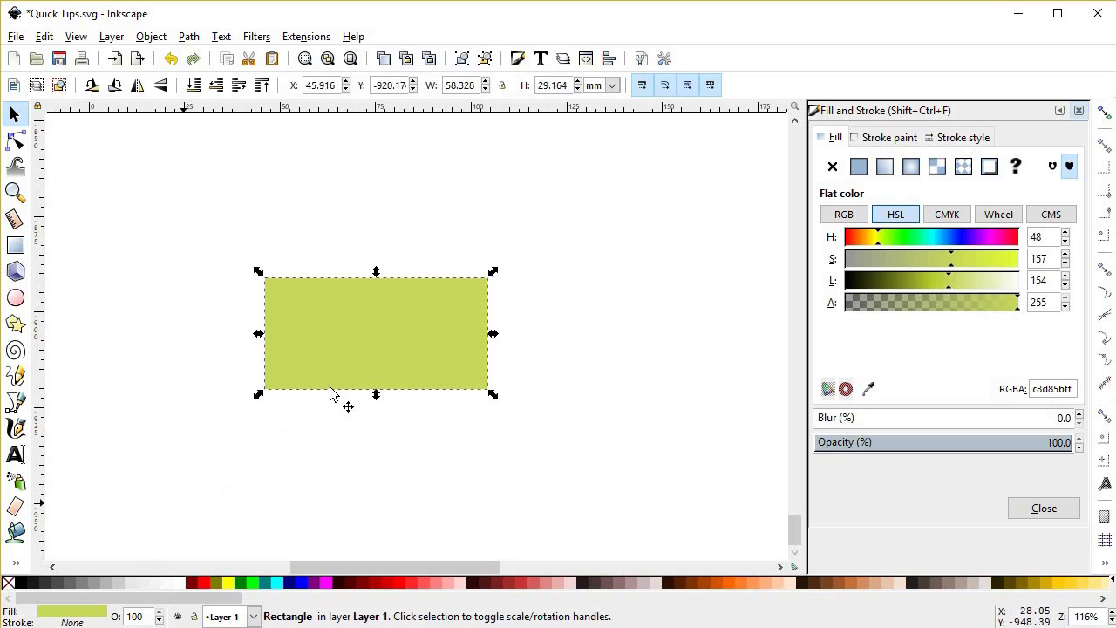
Step: Narrow the rectangle and overlay its right part with a duplicate about 23 mm wide, darkened to lightness 111
left_click_drag(491, 336, 342, 348)
key("ctrl+d")
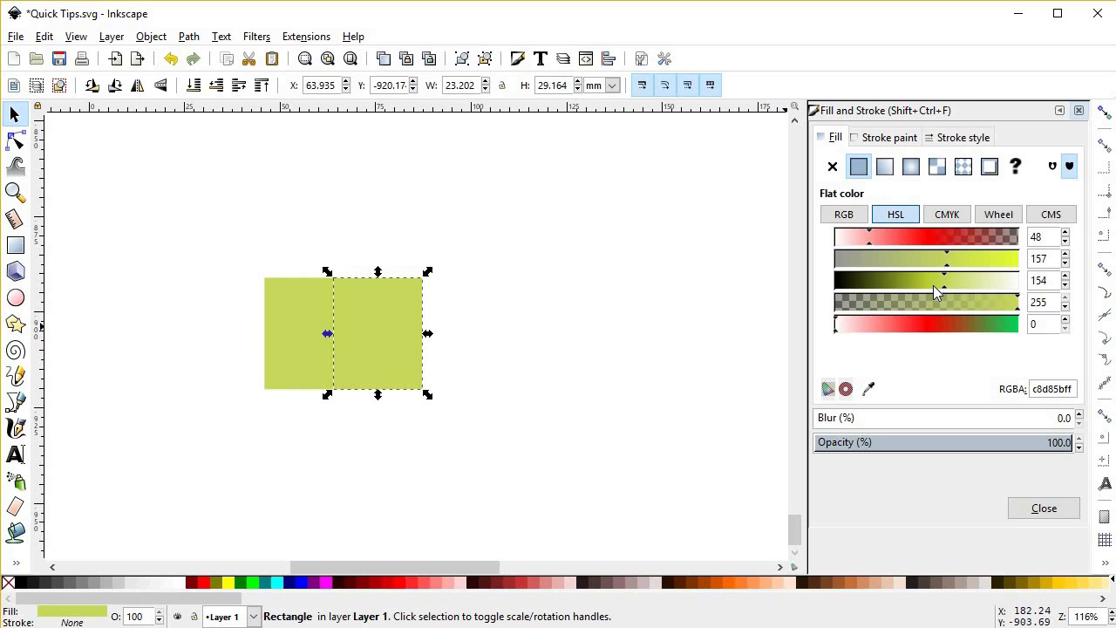
left_click_drag(927, 288, 915, 289)
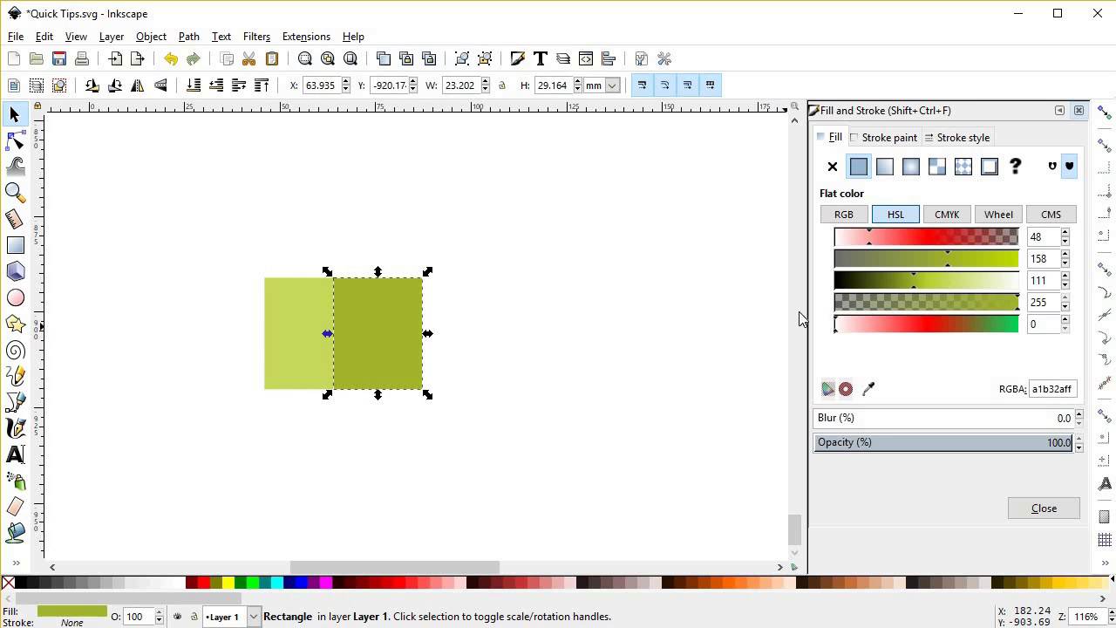
left_click(445, 390)
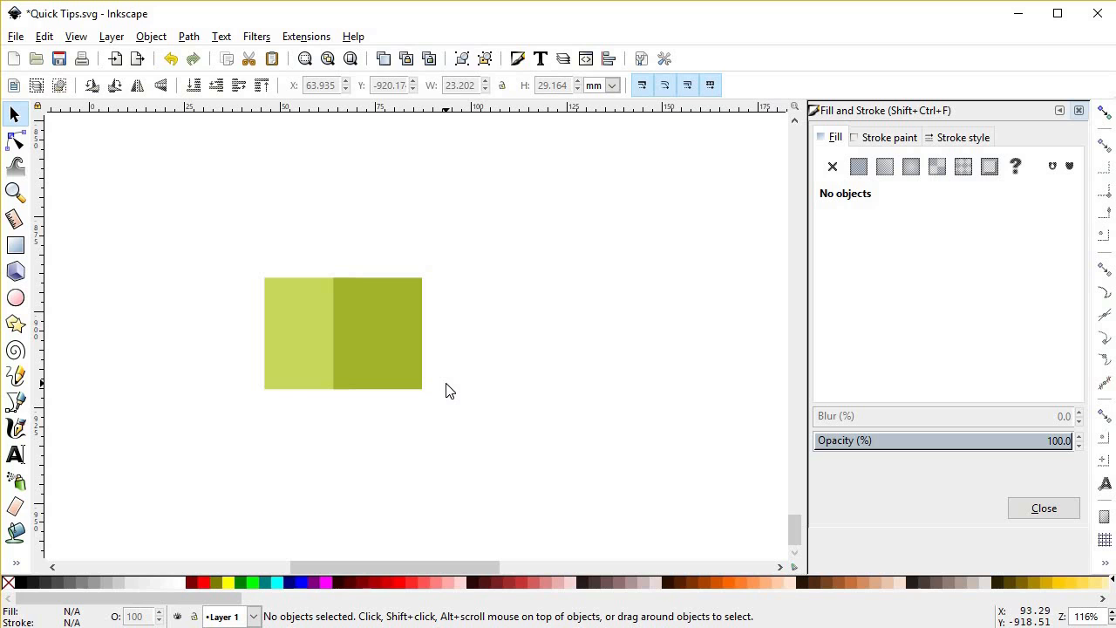